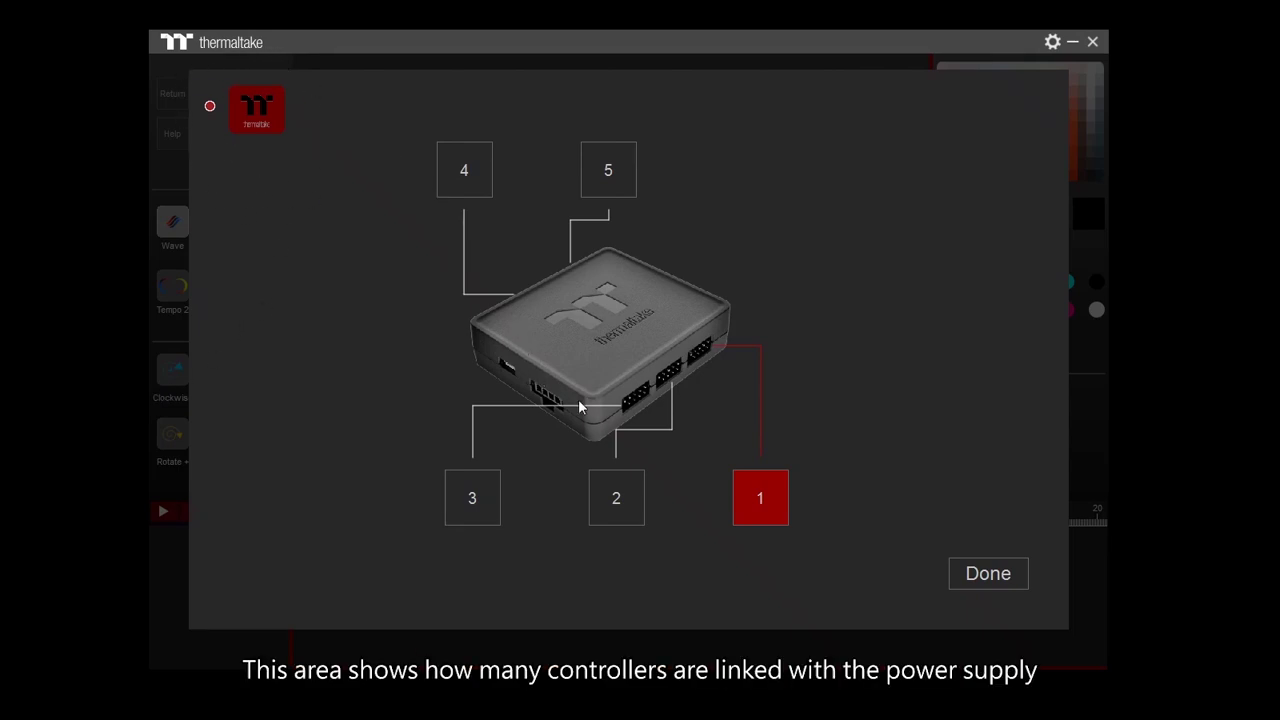
Assign a Riing Quad fan to controller channels 1, 2 and 3, leaving channels 4 and 5 empty
left_click(749, 499)
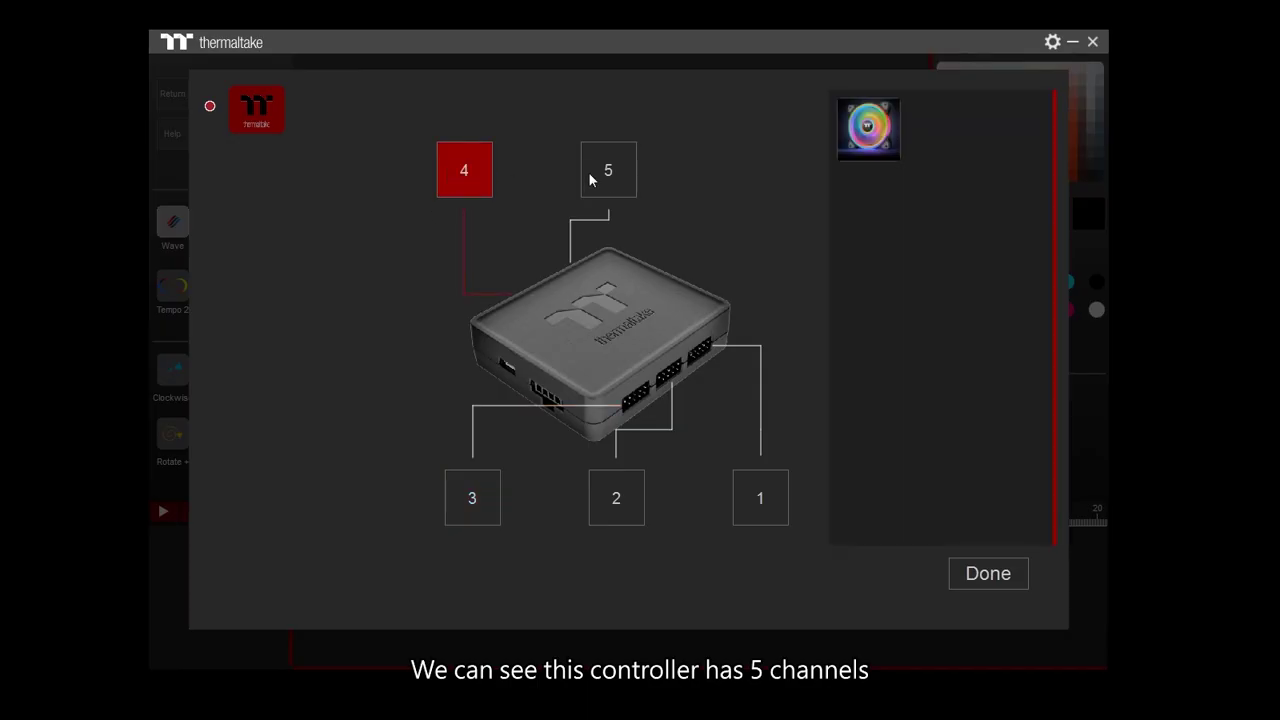
left_click(615, 182)
left_click(761, 503)
left_click_drag(887, 135, 770, 490)
left_click_drag(887, 126, 616, 496)
left_click_drag(868, 128, 471, 506)
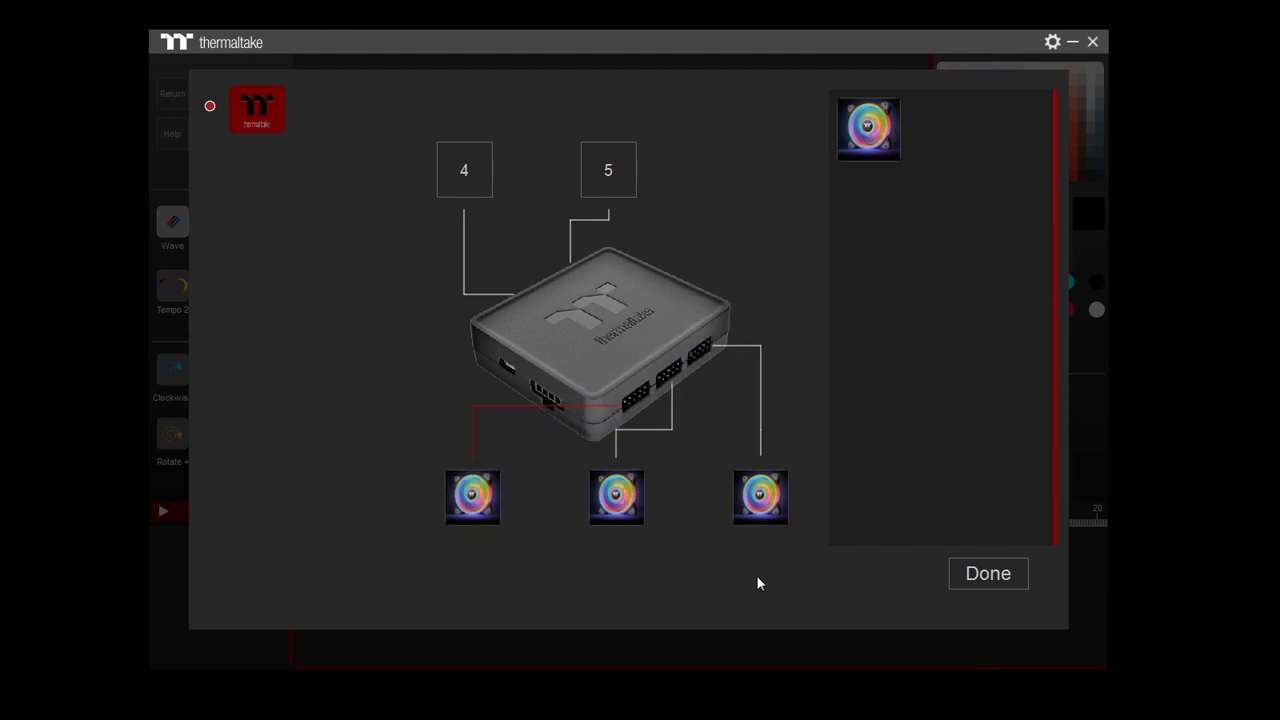
Finish the hub setup, enlarge the first fan, and mix a pinker purple from the palette
left_click(986, 586)
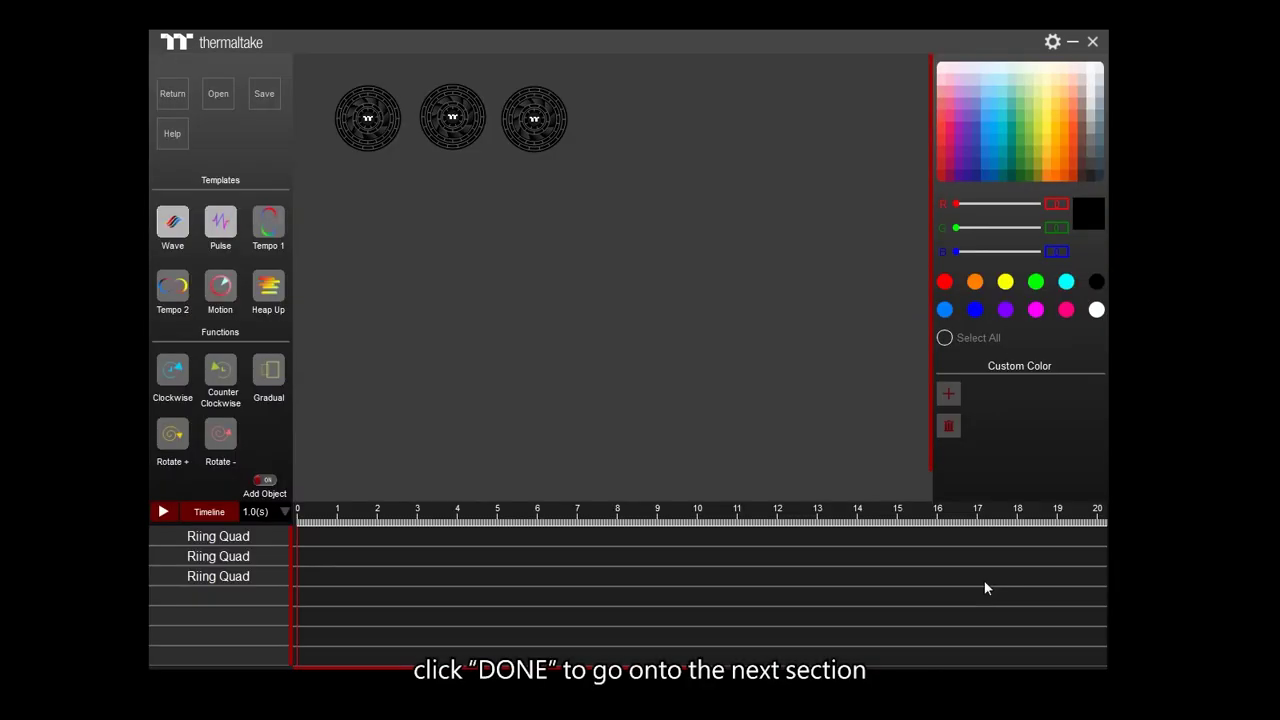
double_click(366, 122)
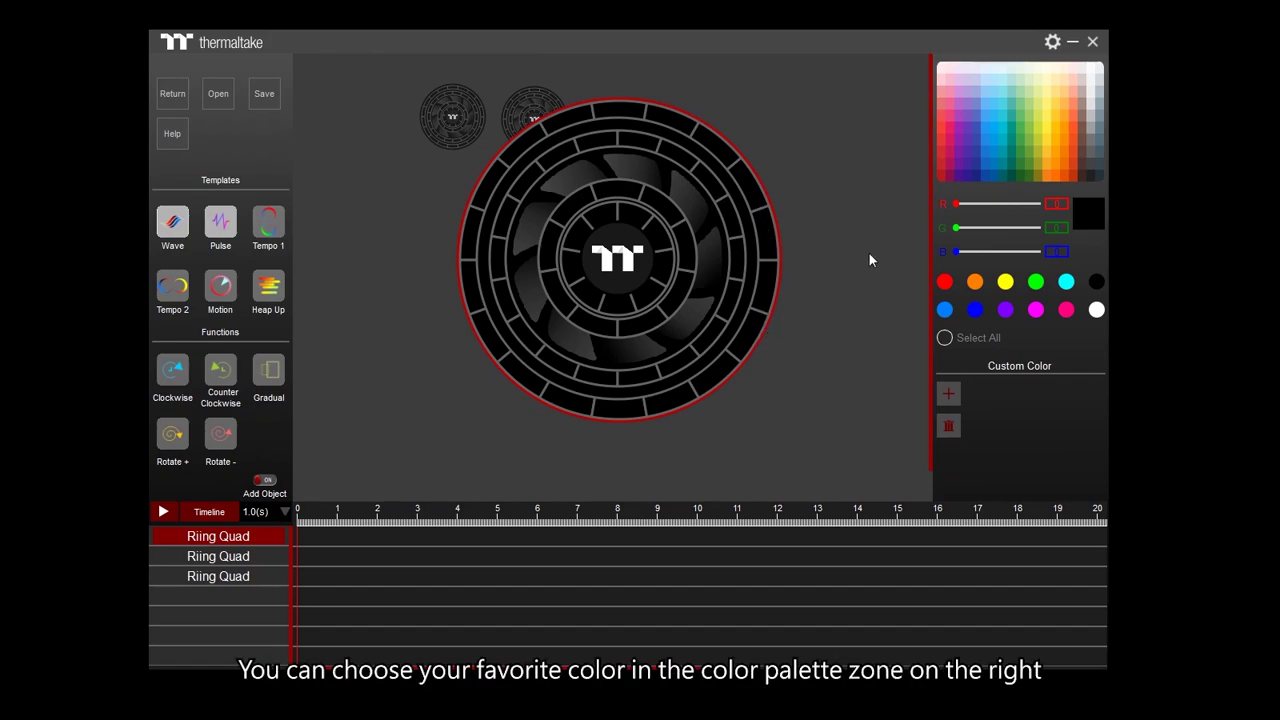
left_click(940, 79)
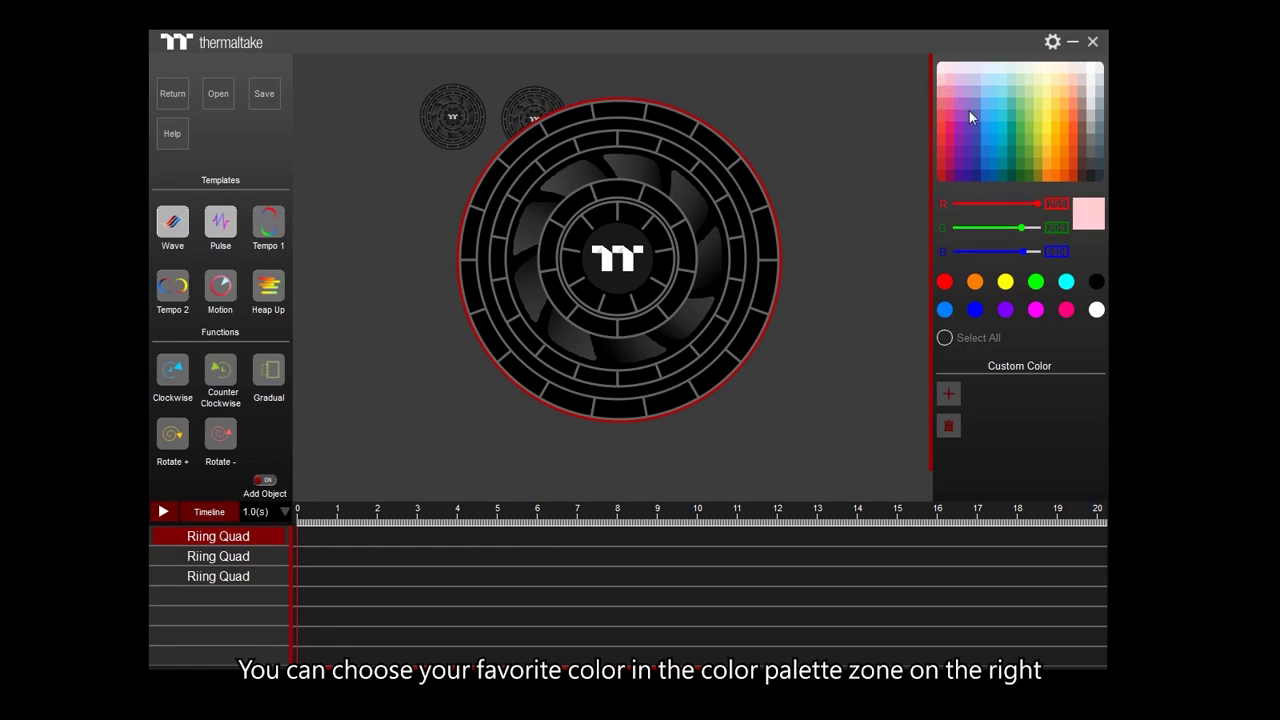
left_click(969, 111)
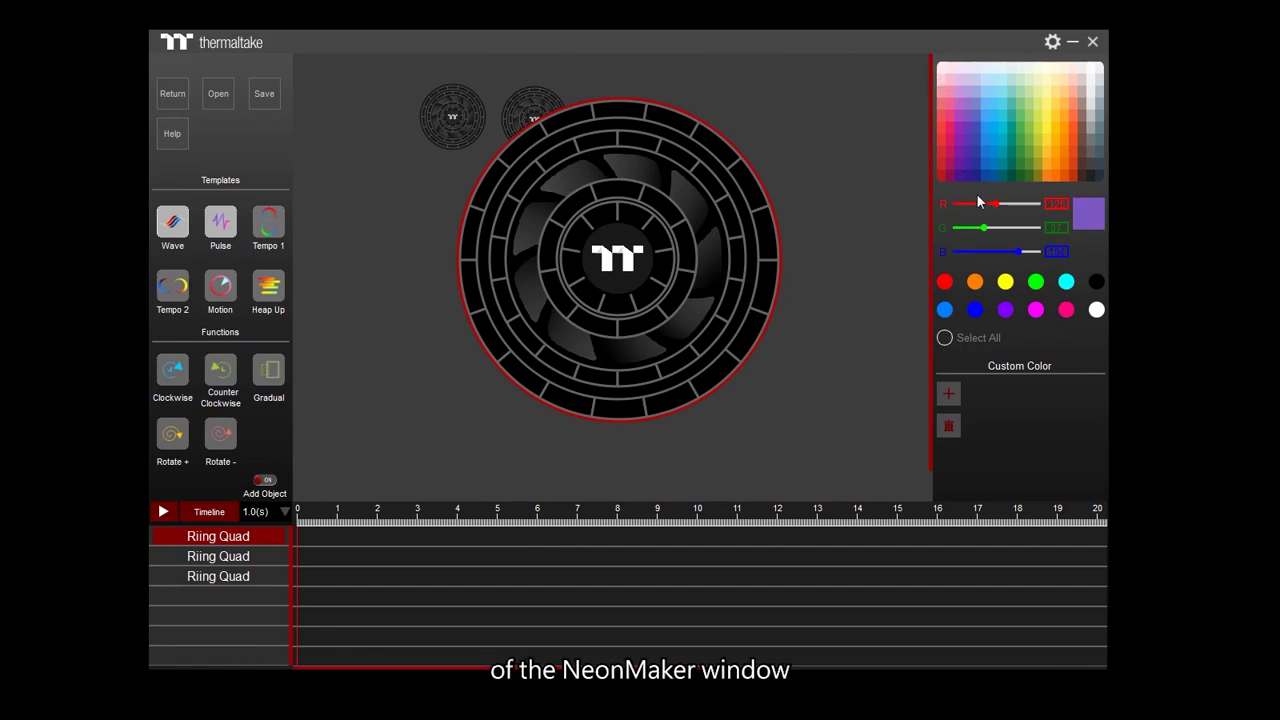
left_click_drag(997, 206, 1028, 252)
Save the purple as a custom colour, delete it, and settle on the yellow preset
left_click(948, 397)
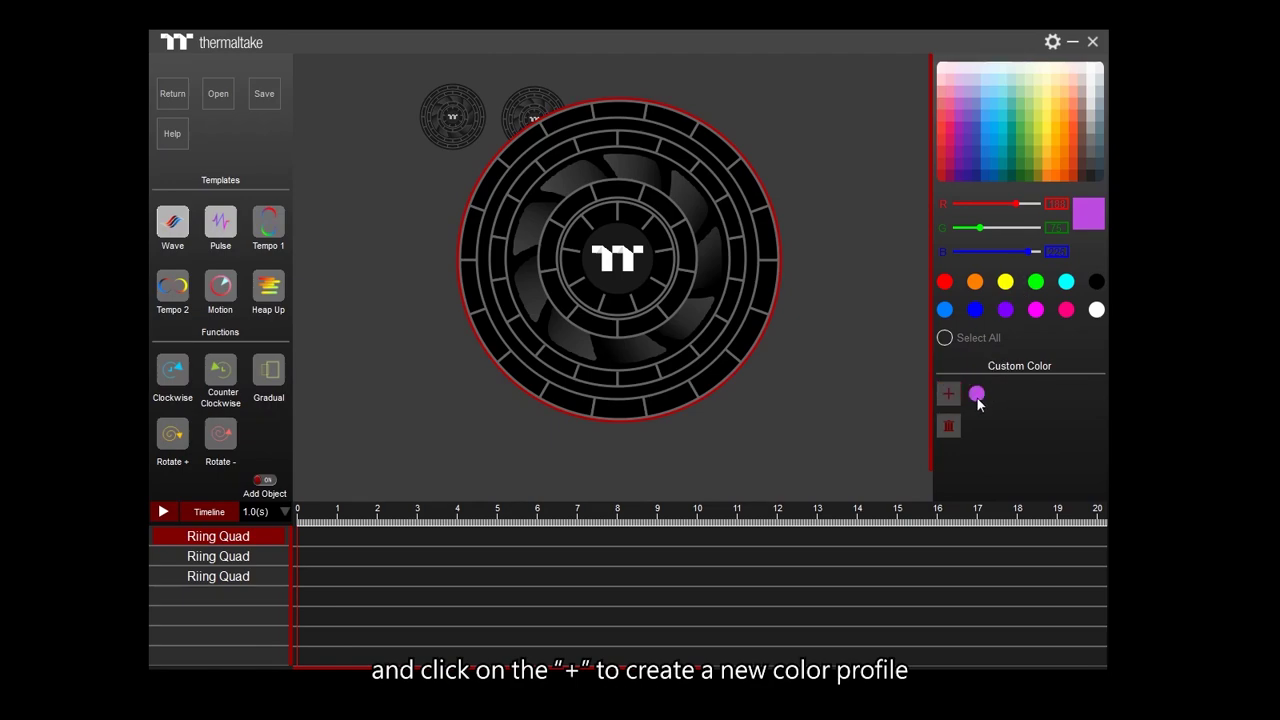
left_click_drag(977, 398, 952, 447)
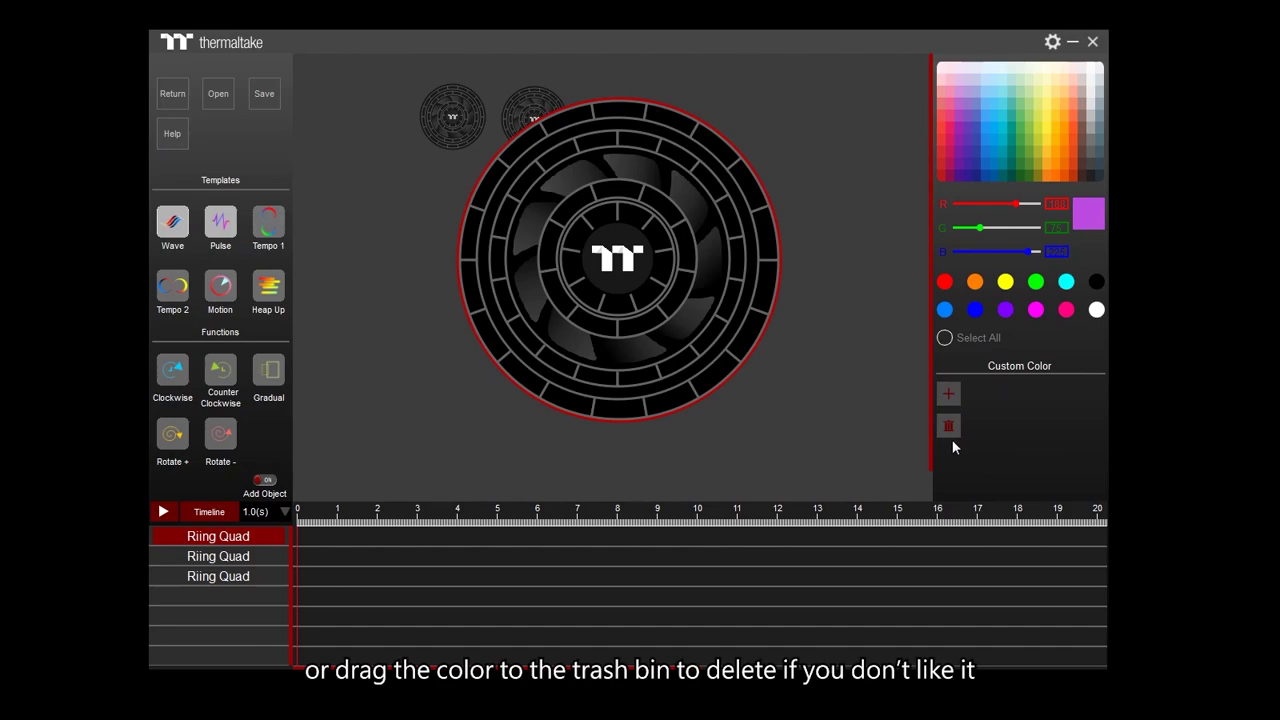
left_click(944, 284)
left_click(977, 284)
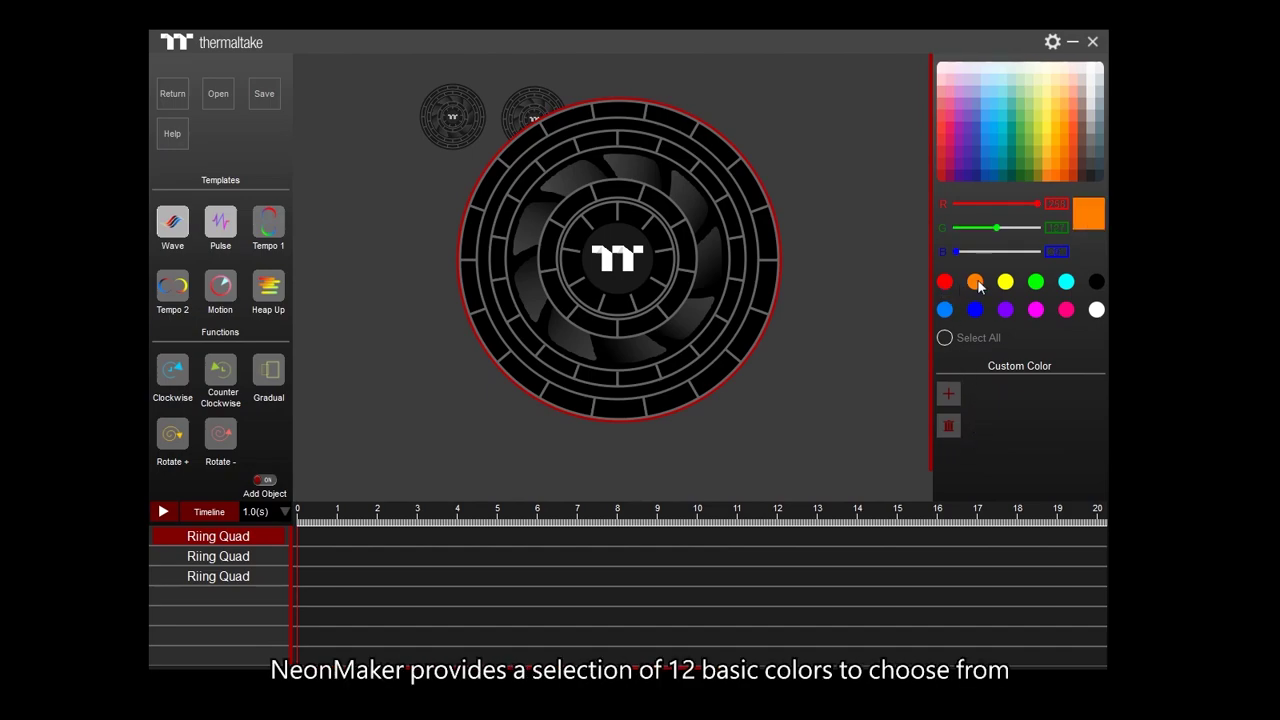
left_click(1008, 287)
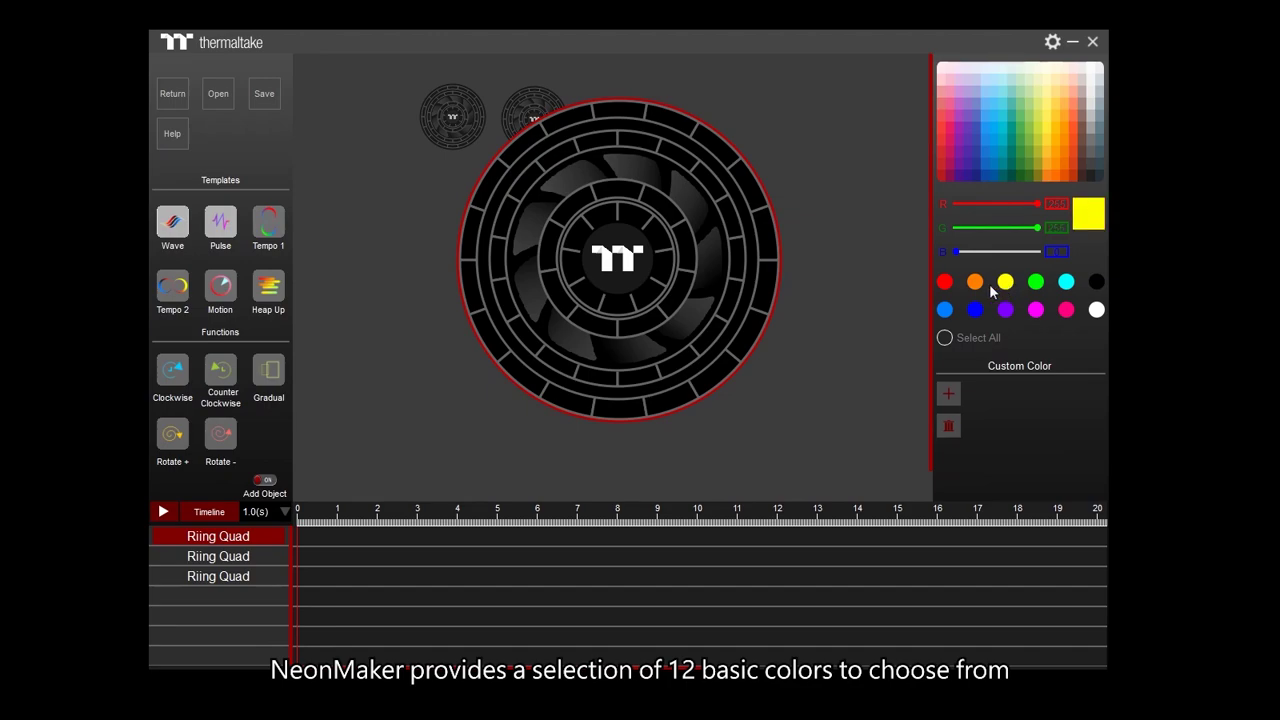
Paint the first fan's outer ring yellow and blue, then fill all its LEDs green, then blue
mouse_move(717, 190)
left_mouse_down()
mouse_move(736, 262)
mouse_move(770, 289)
mouse_move(751, 345)
mouse_move(716, 379)
mouse_move(636, 410)
left_mouse_up()
left_click(975, 310)
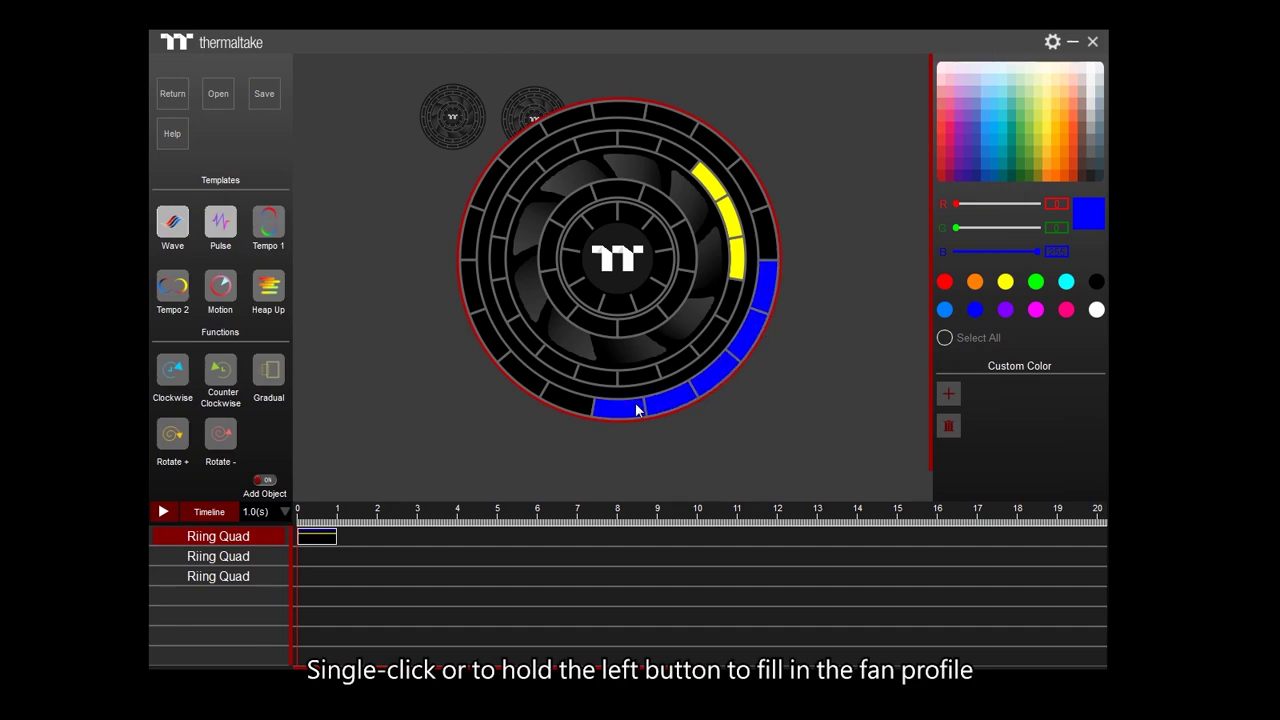
left_click(1035, 284)
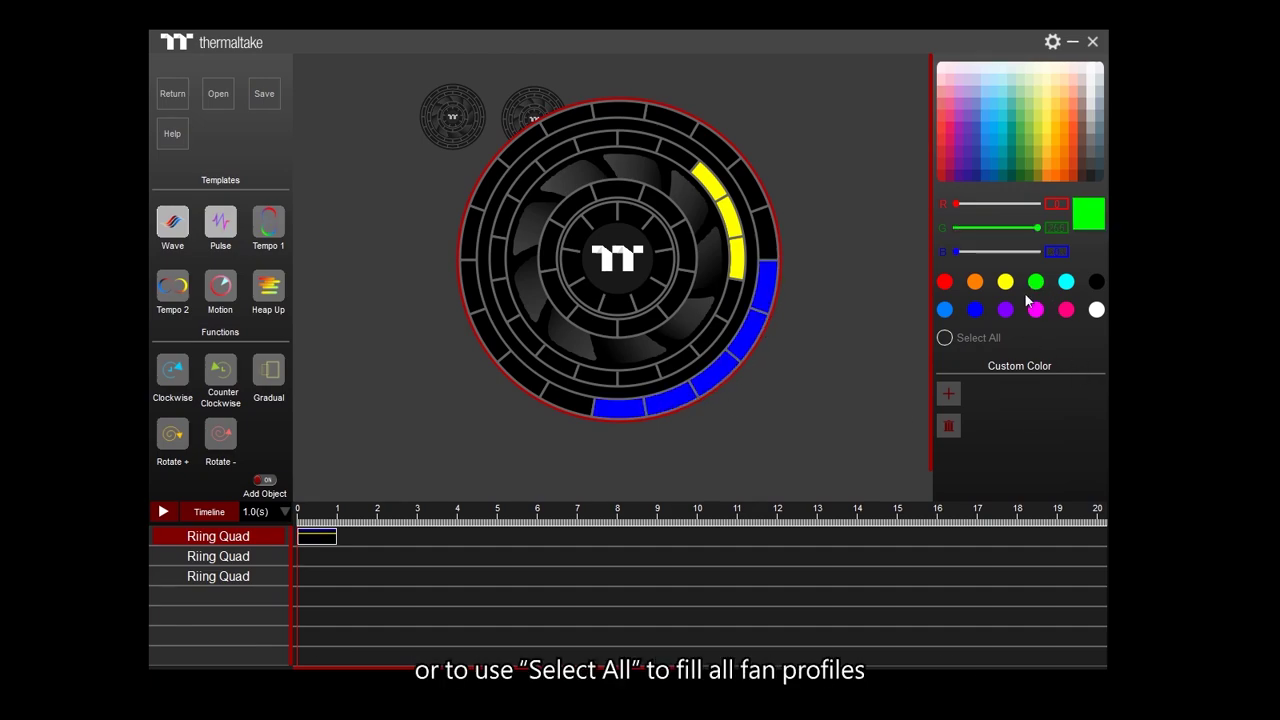
left_click(944, 339)
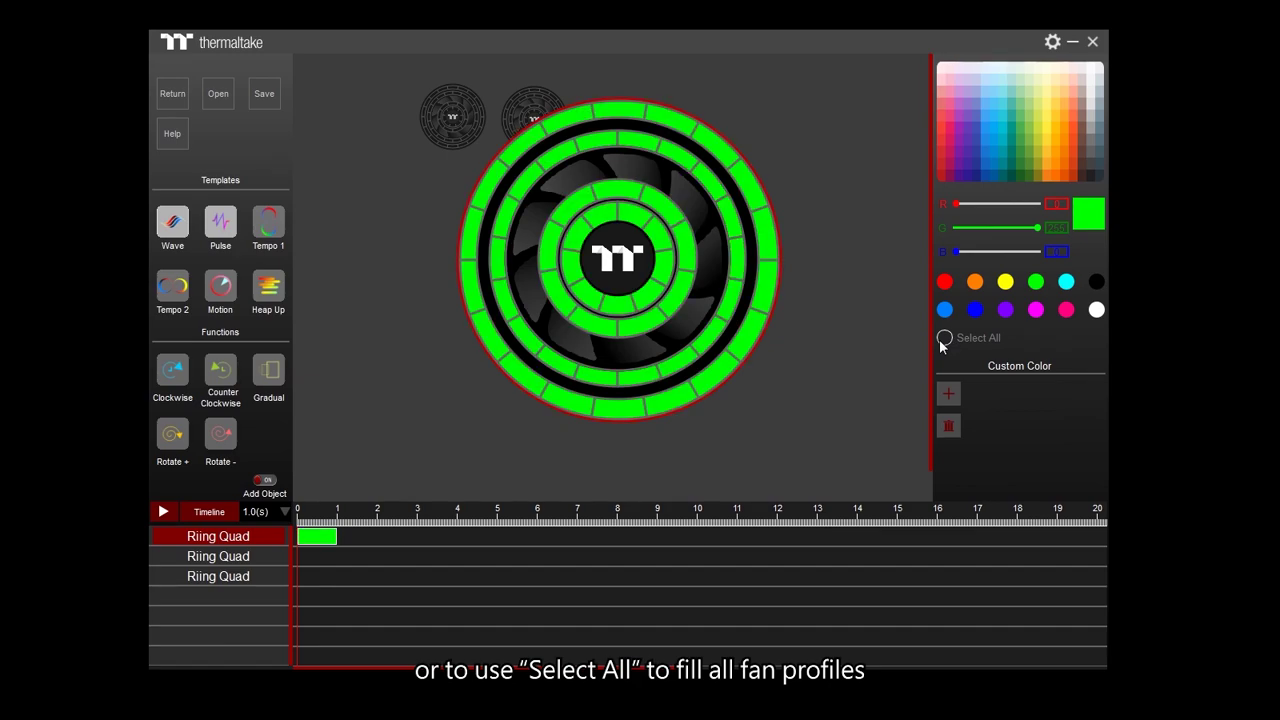
left_click(945, 310)
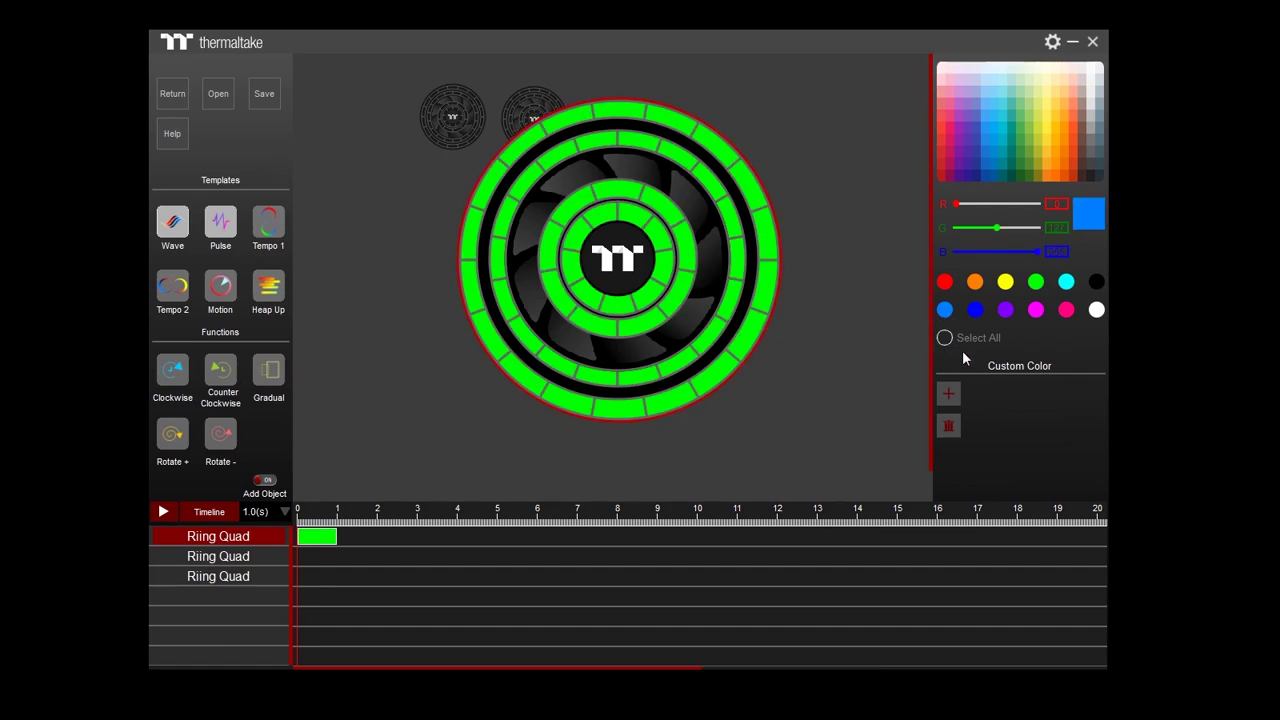
left_click(944, 339)
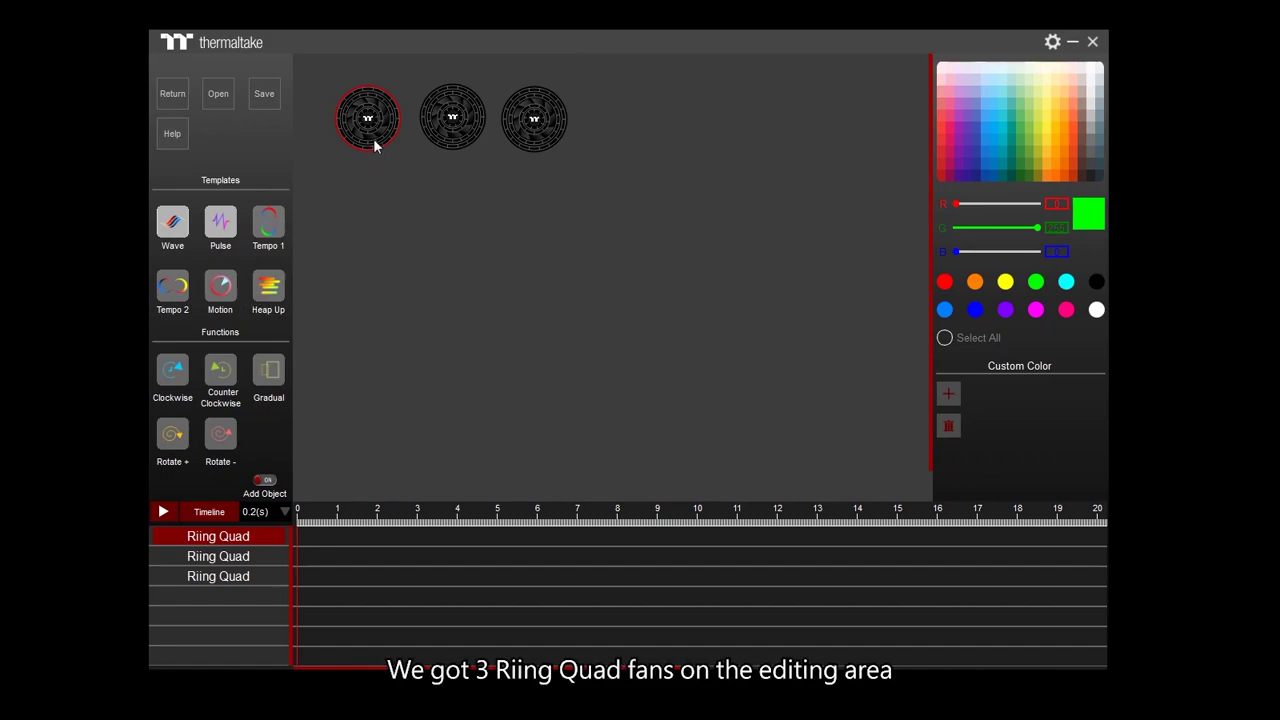
Apply the Wave effect to the first fan
left_click(448, 138)
left_click(546, 134)
left_click(362, 143)
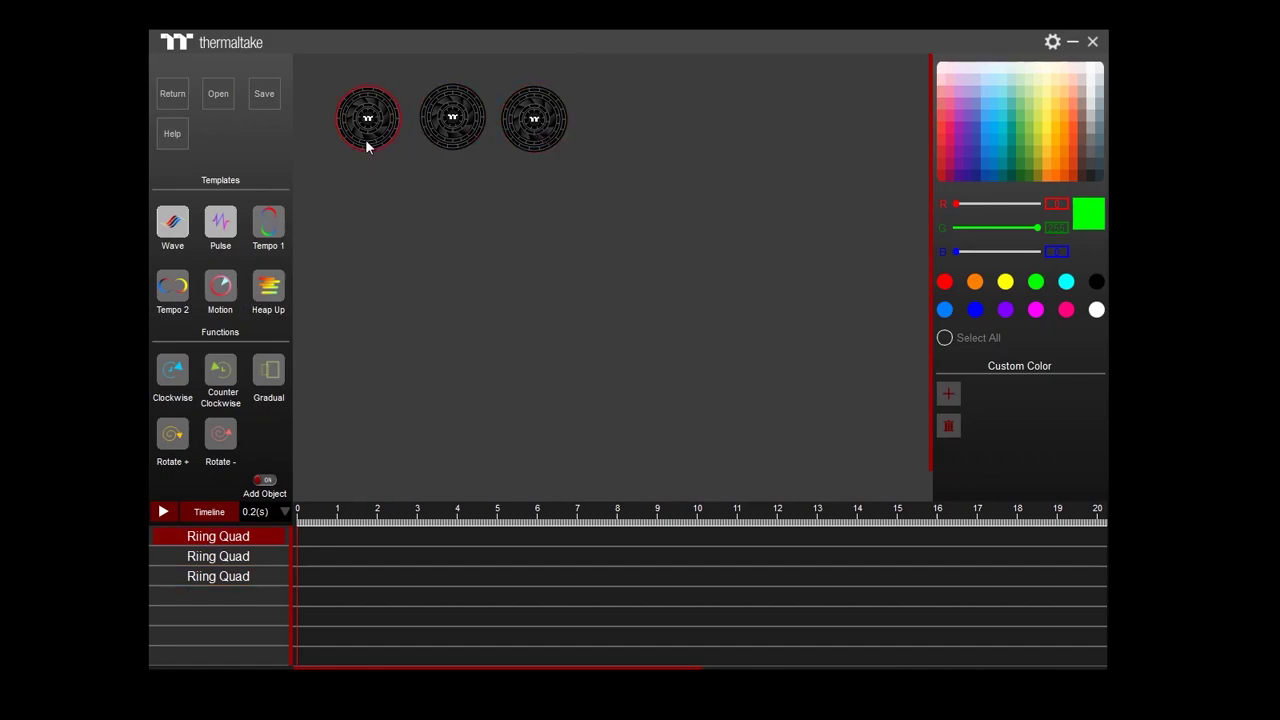
left_click(178, 238)
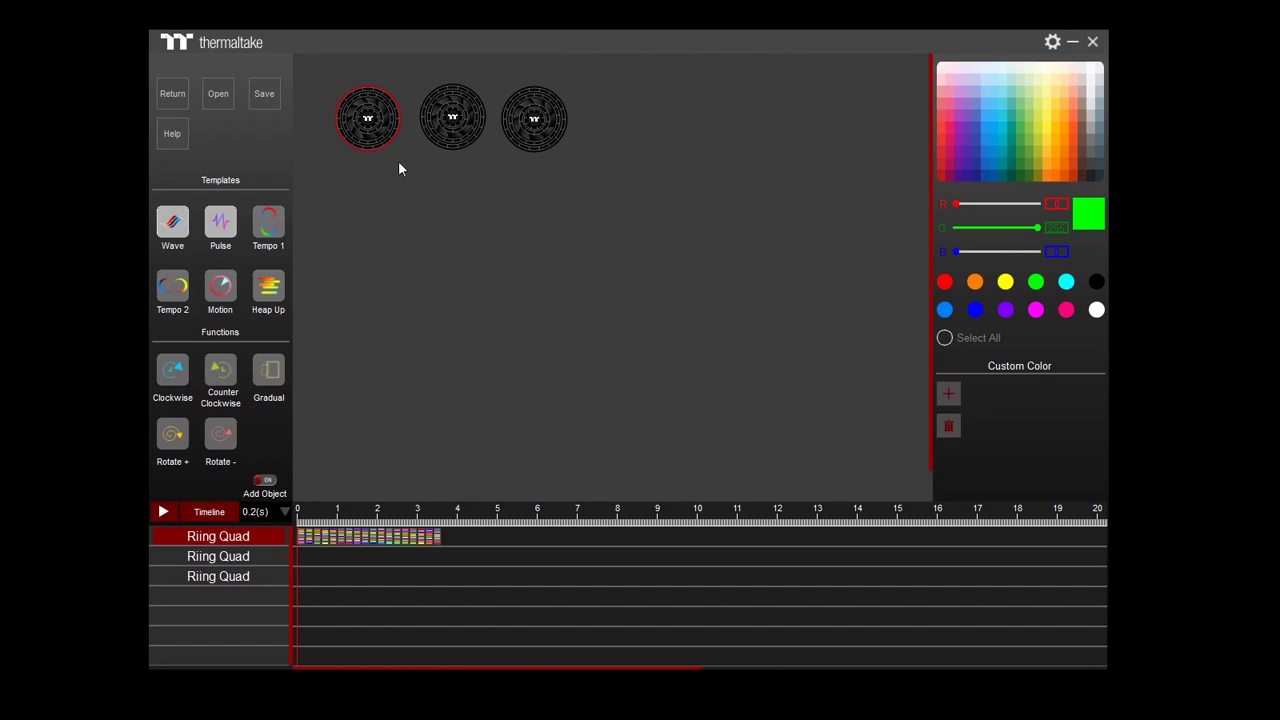
Give the second fan Pulse and the third fan Heap Up, then preview playback
left_click(405, 165)
left_click(224, 234)
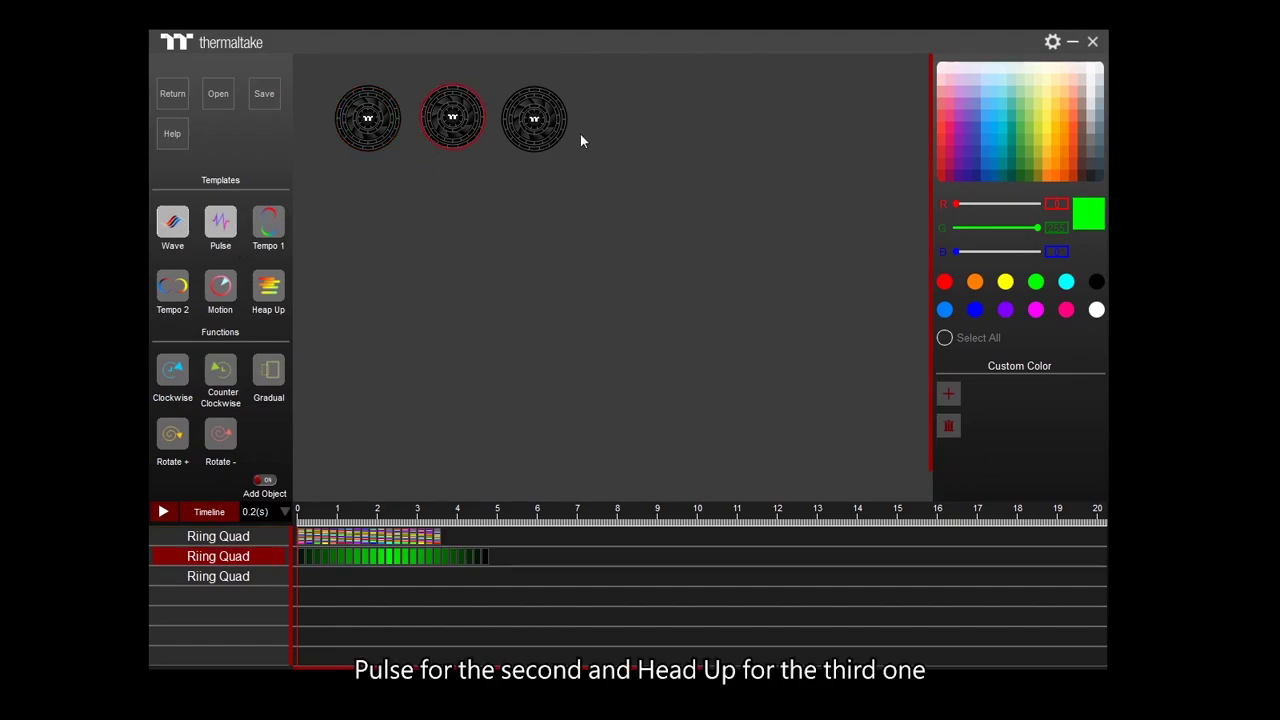
left_click(537, 135)
left_click(267, 292)
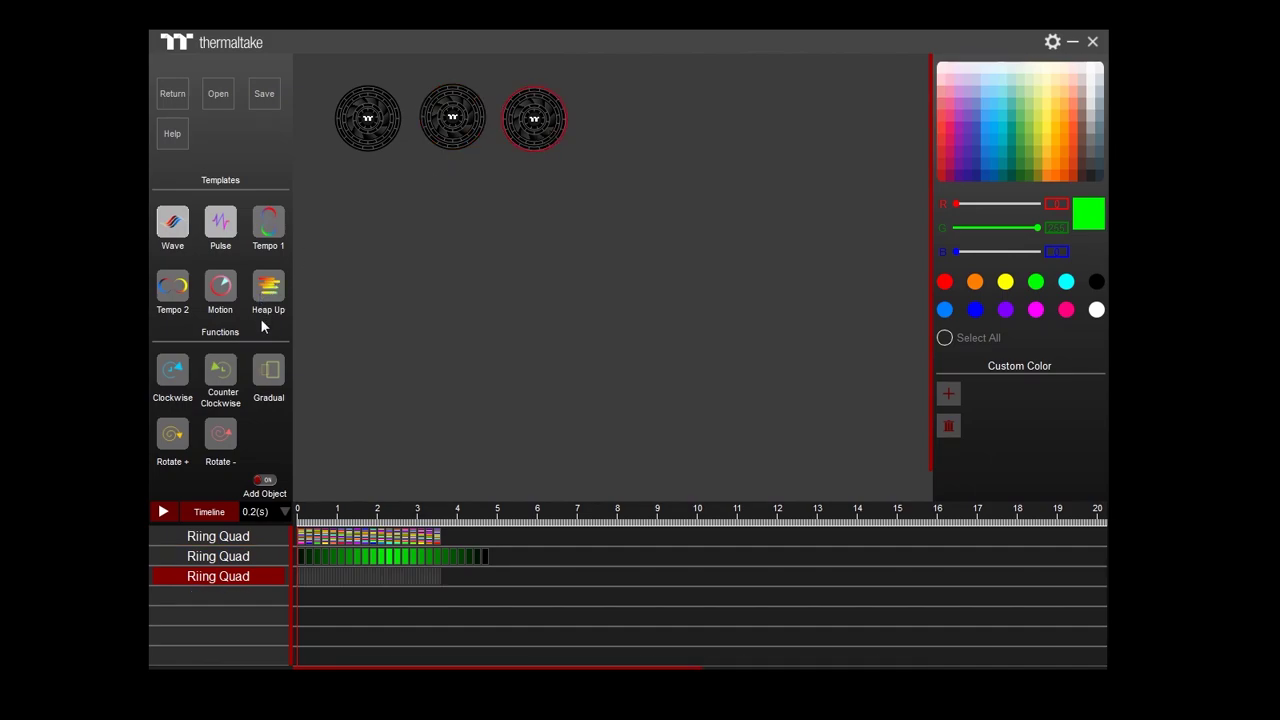
left_click(164, 512)
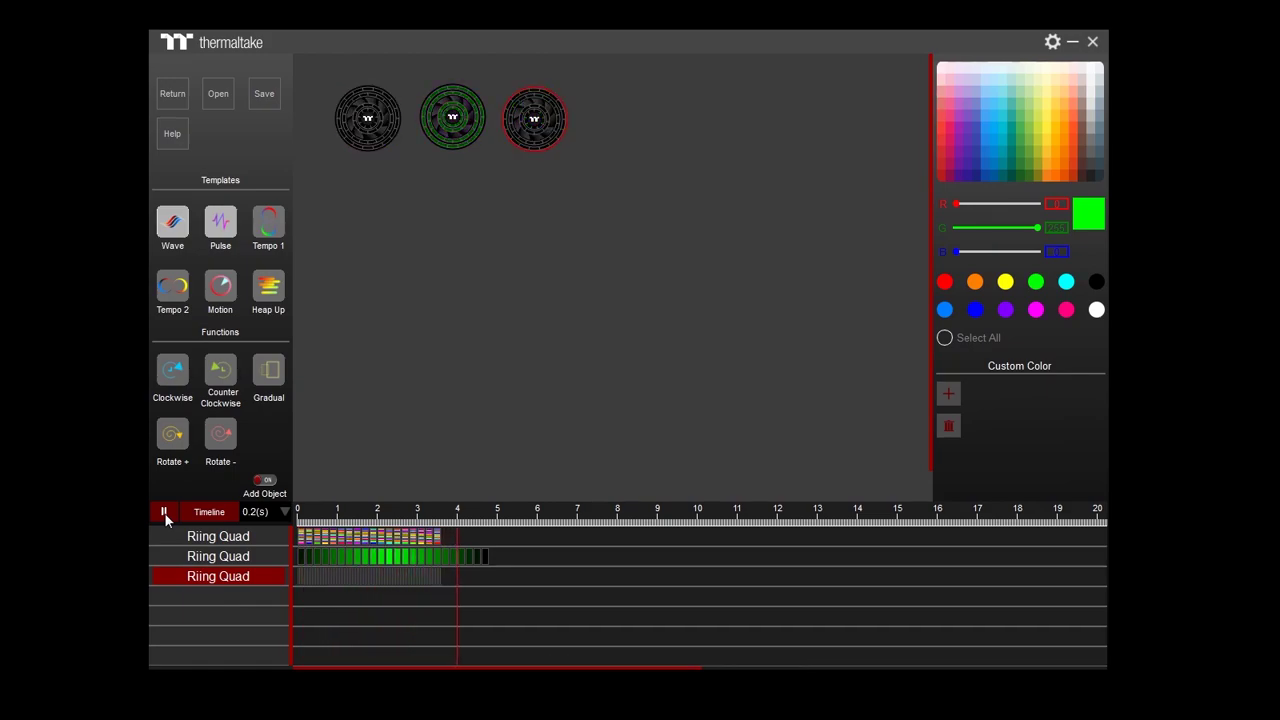
Stop the preview, enlarge the first fan, light one inner-ring block red and rotate it clockwise
left_click(164, 512)
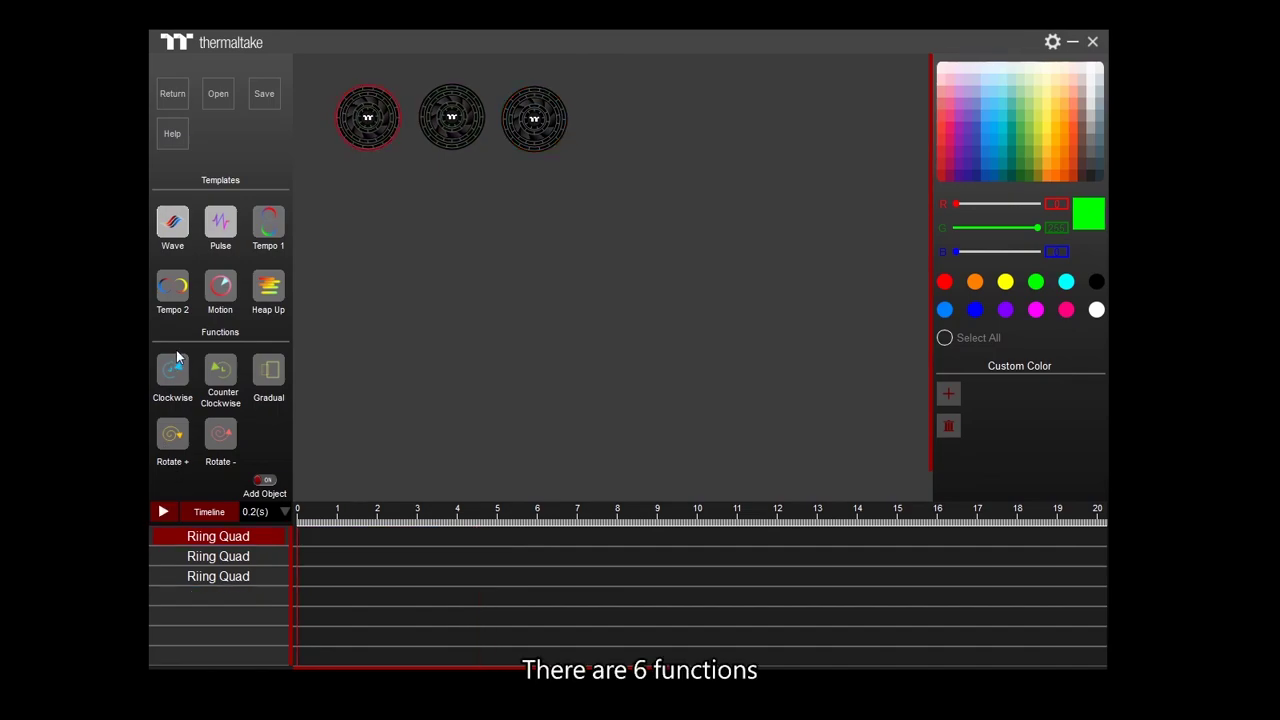
left_click(367, 132)
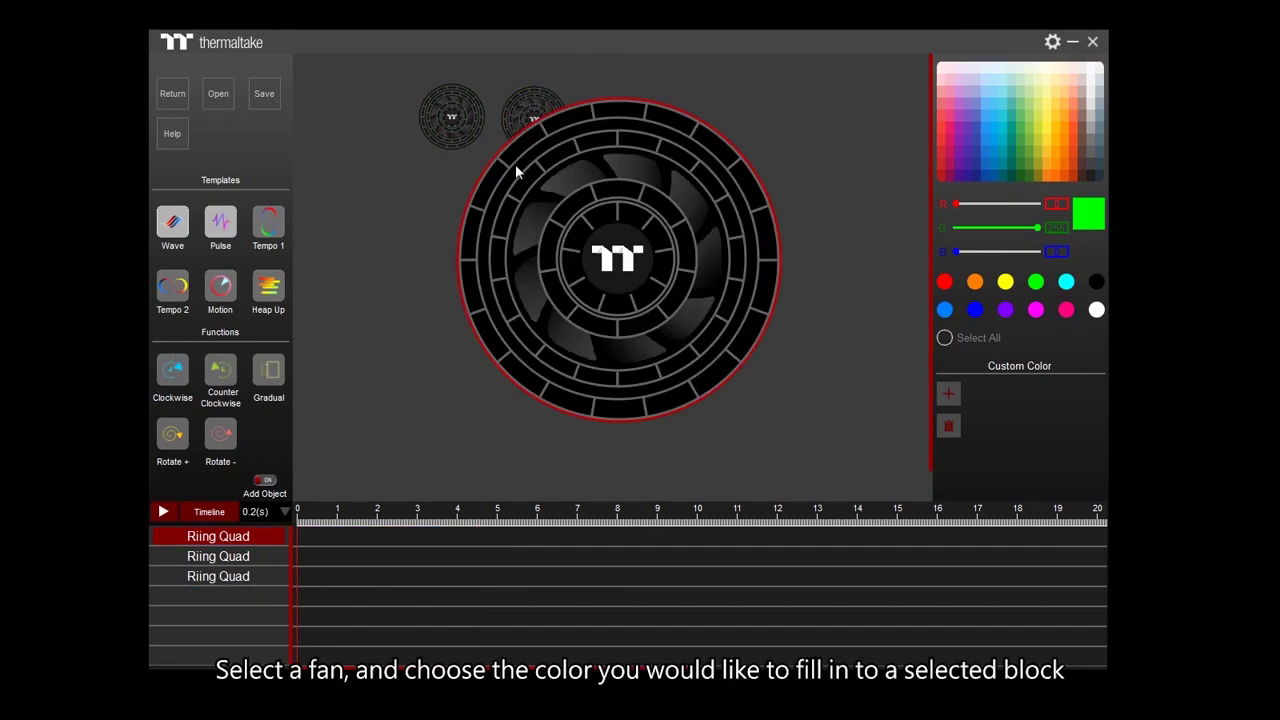
left_click(945, 285)
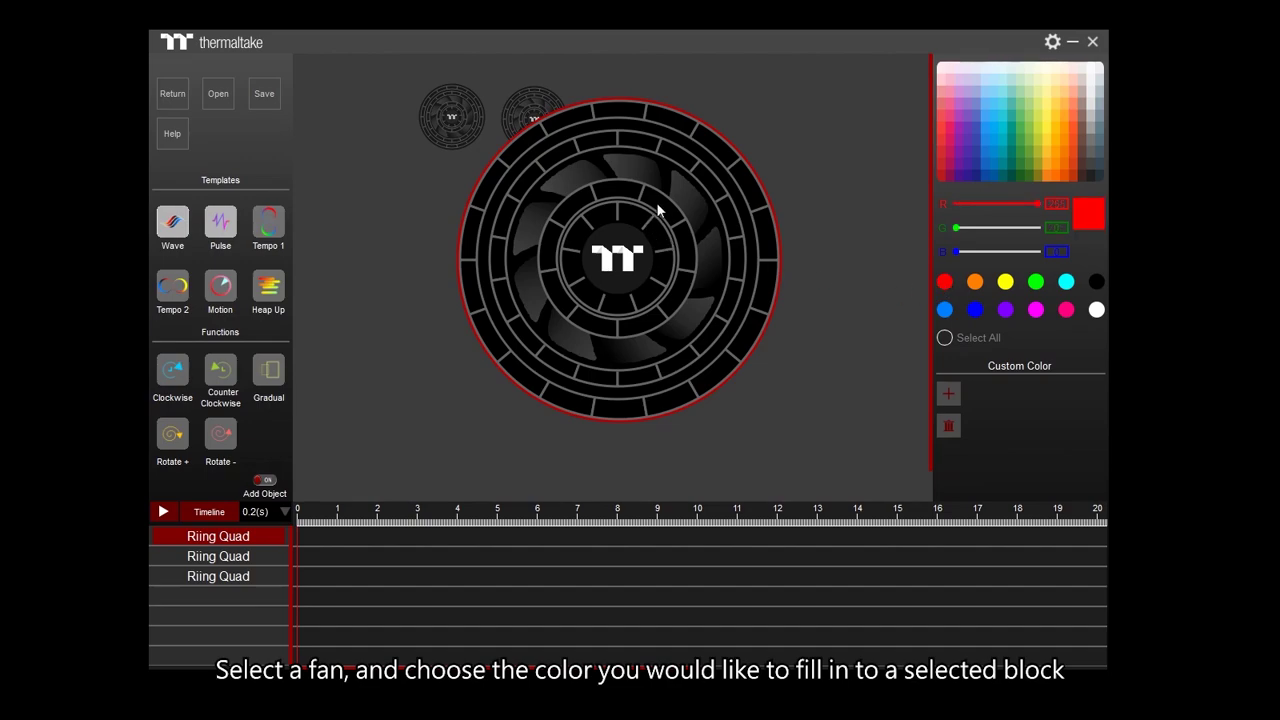
left_click(658, 210)
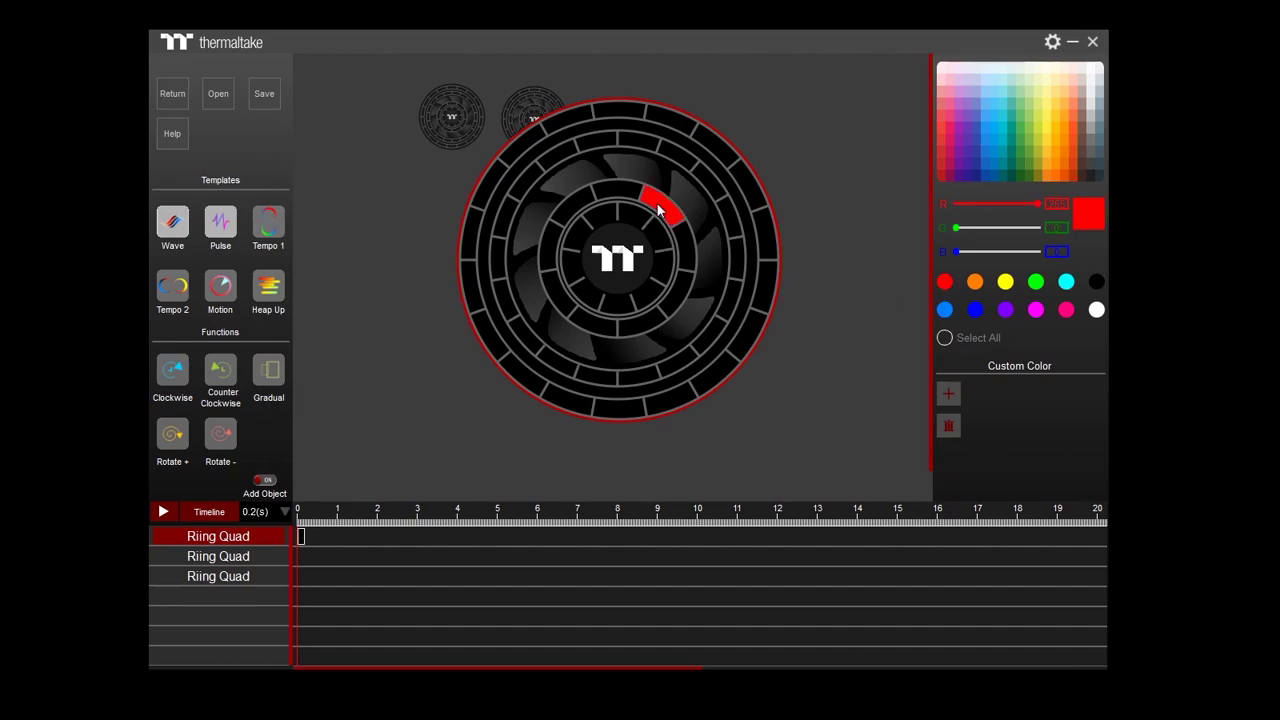
left_click(180, 373)
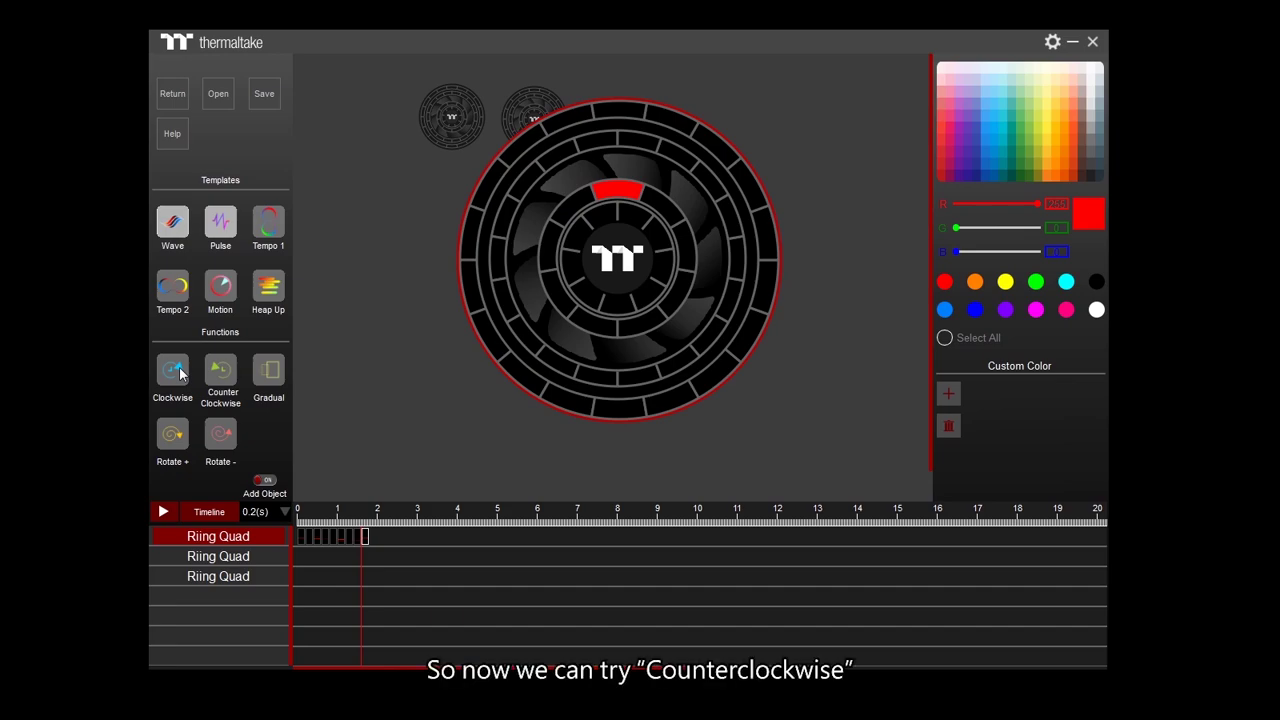
Recolour the lit top block orange and add counterclockwise rotation frames
left_click(975, 284)
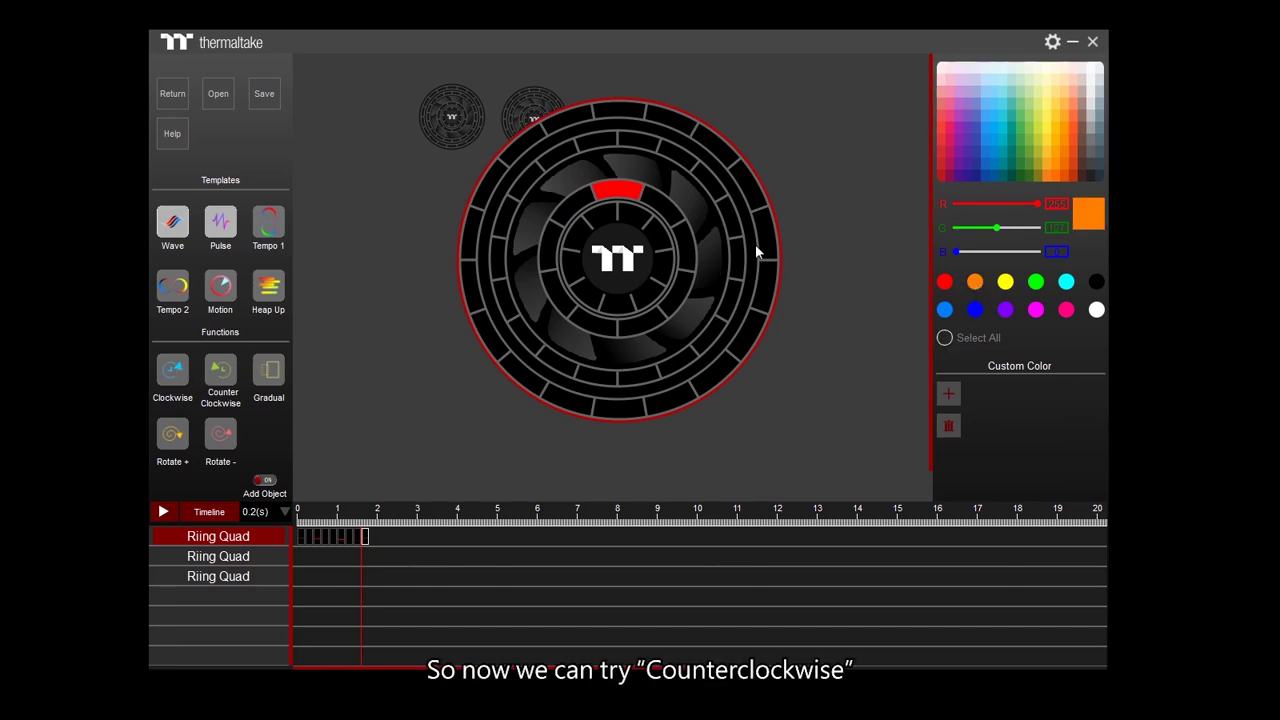
left_click(630, 196)
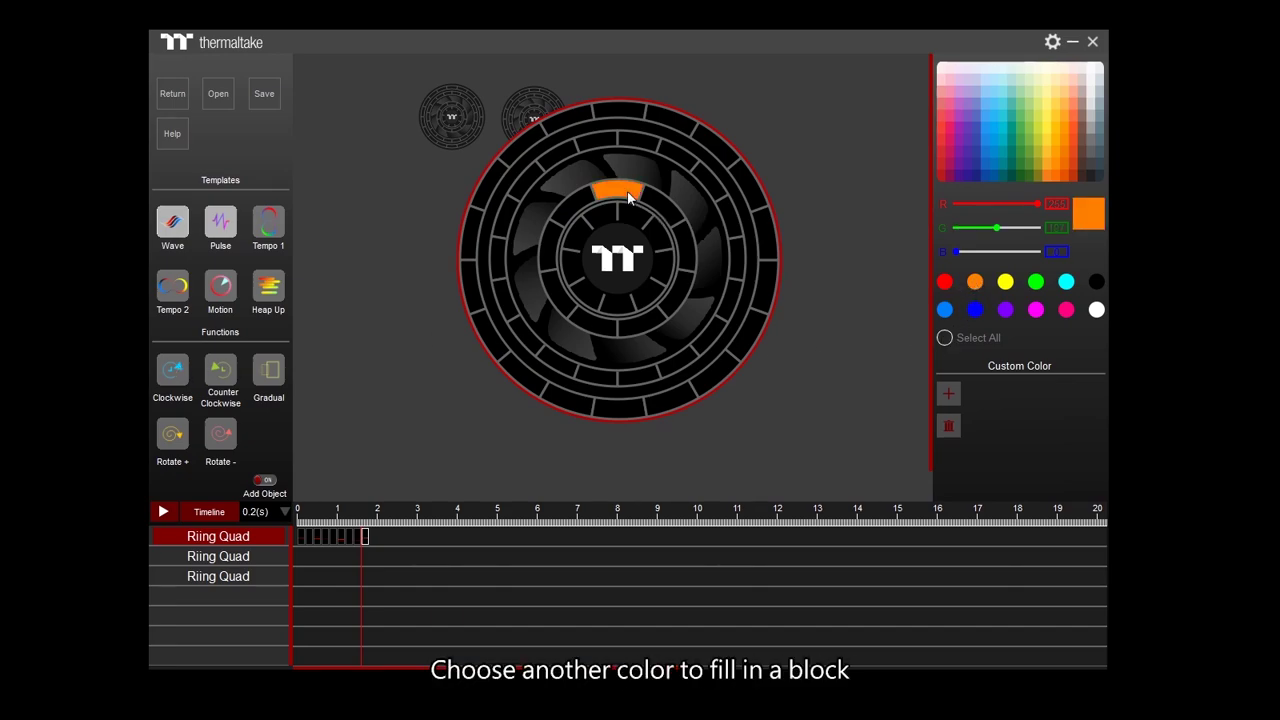
left_click(224, 374)
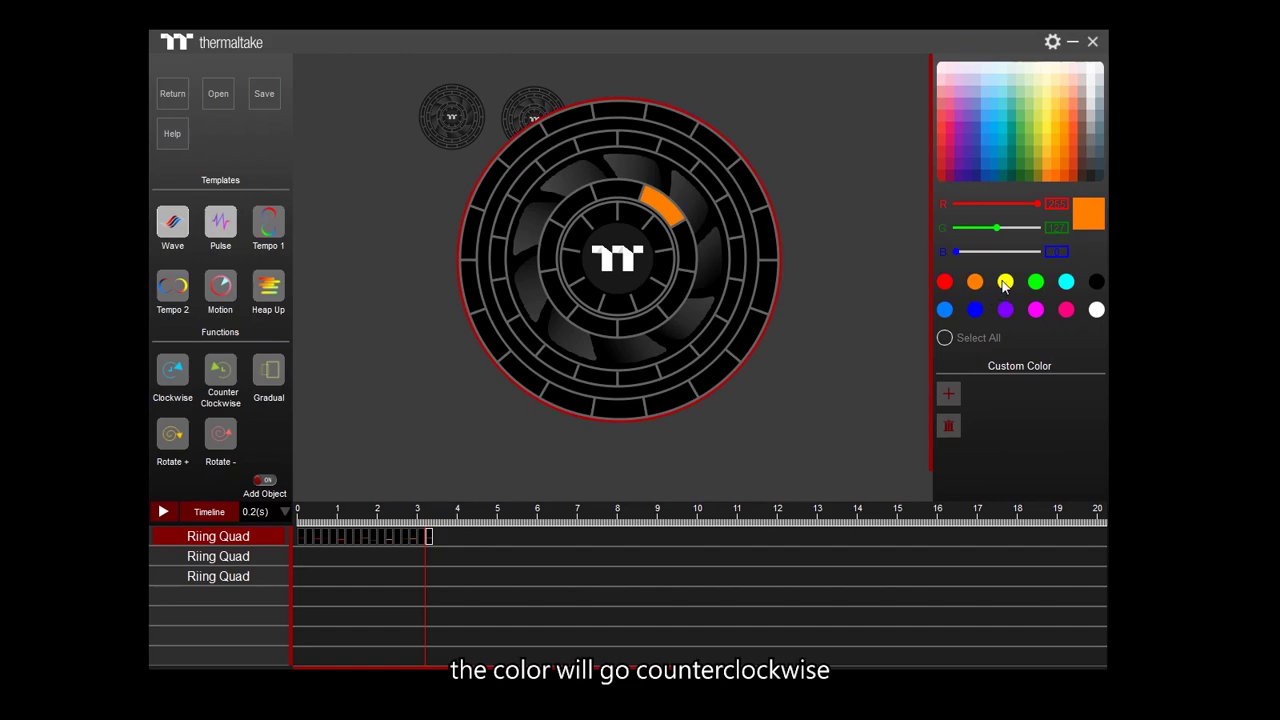
Paint a segment of the first fan yellow and make it rotate around the rings
left_click(1004, 283)
left_click(657, 218)
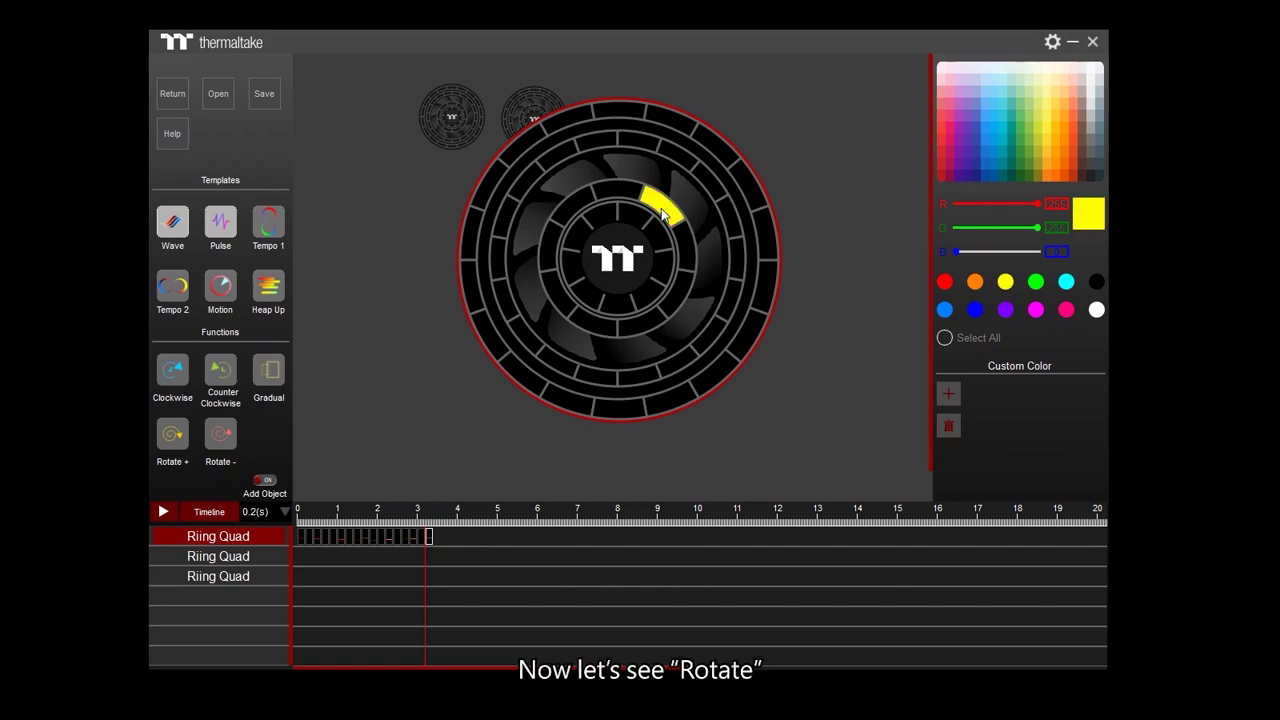
left_click(175, 436)
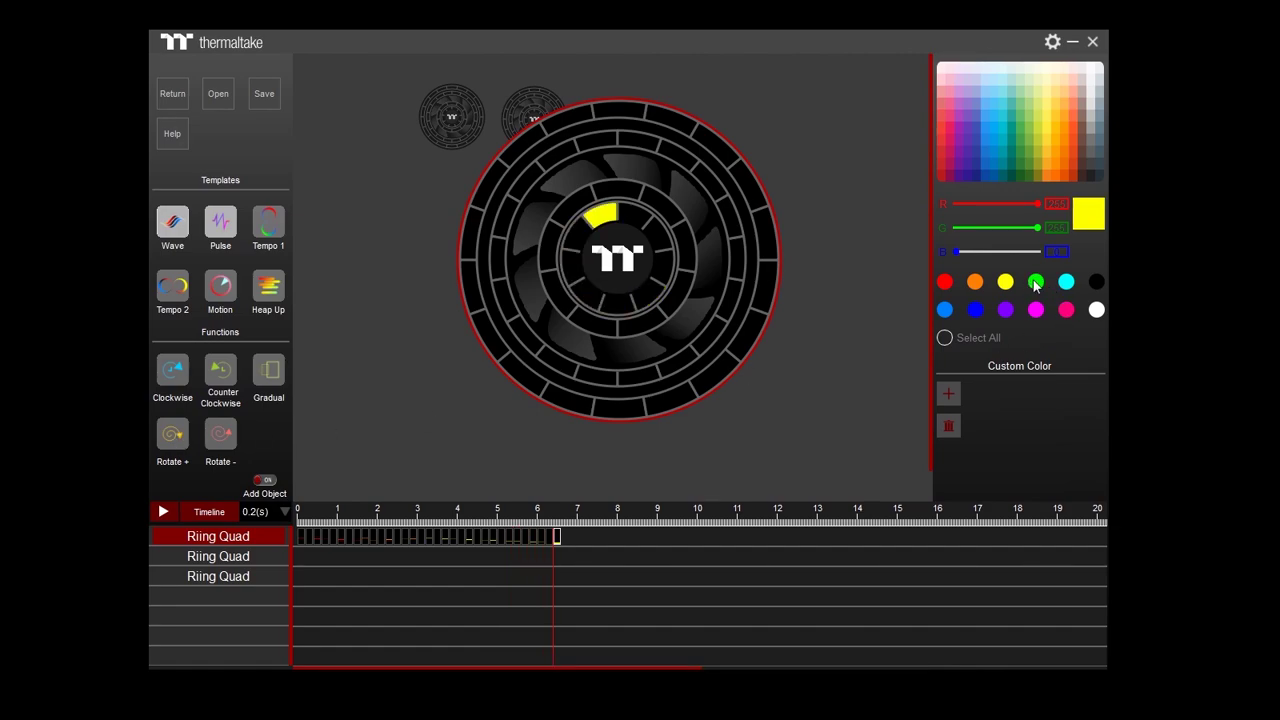
Recolour the segment green, rotate it the opposite way, and play back the first fan's effect
left_click(1036, 284)
left_click(612, 222)
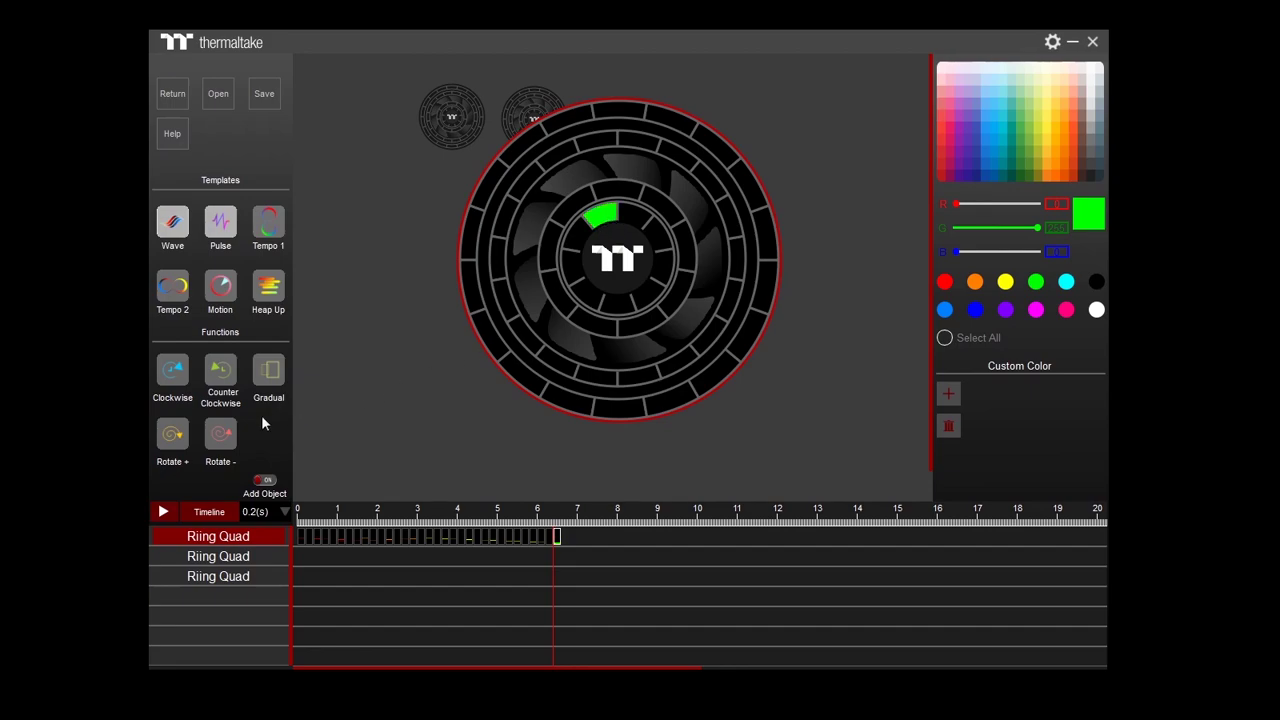
left_click(218, 436)
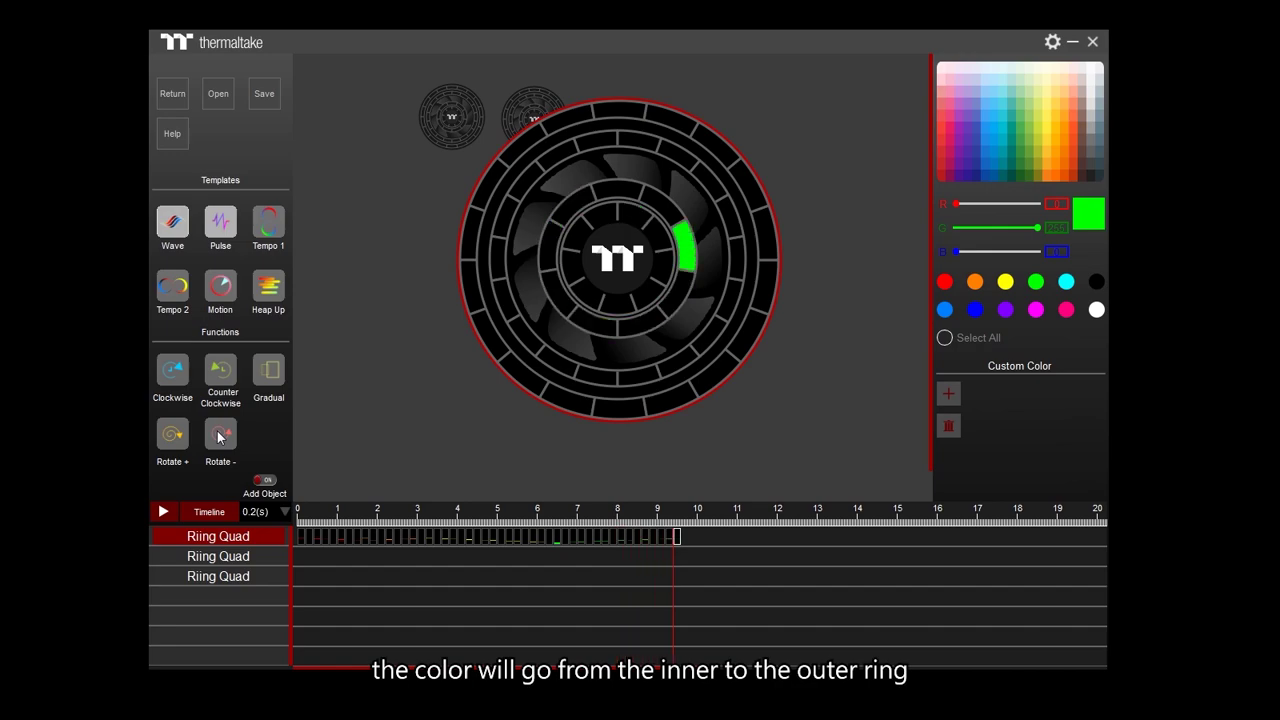
left_click(162, 512)
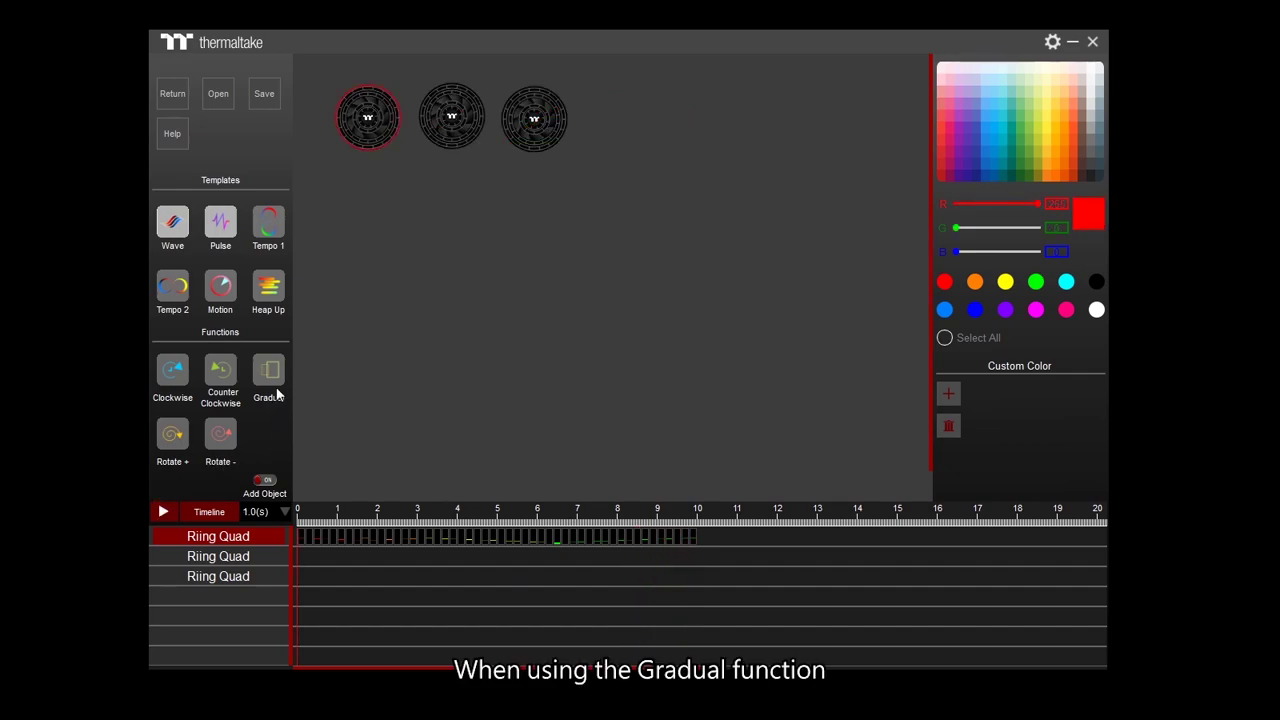
Add ten colour blocks to the second fan: red, orange, yellow, green, cyan, light blue, blue, purple, magenta, pink
left_click(471, 119)
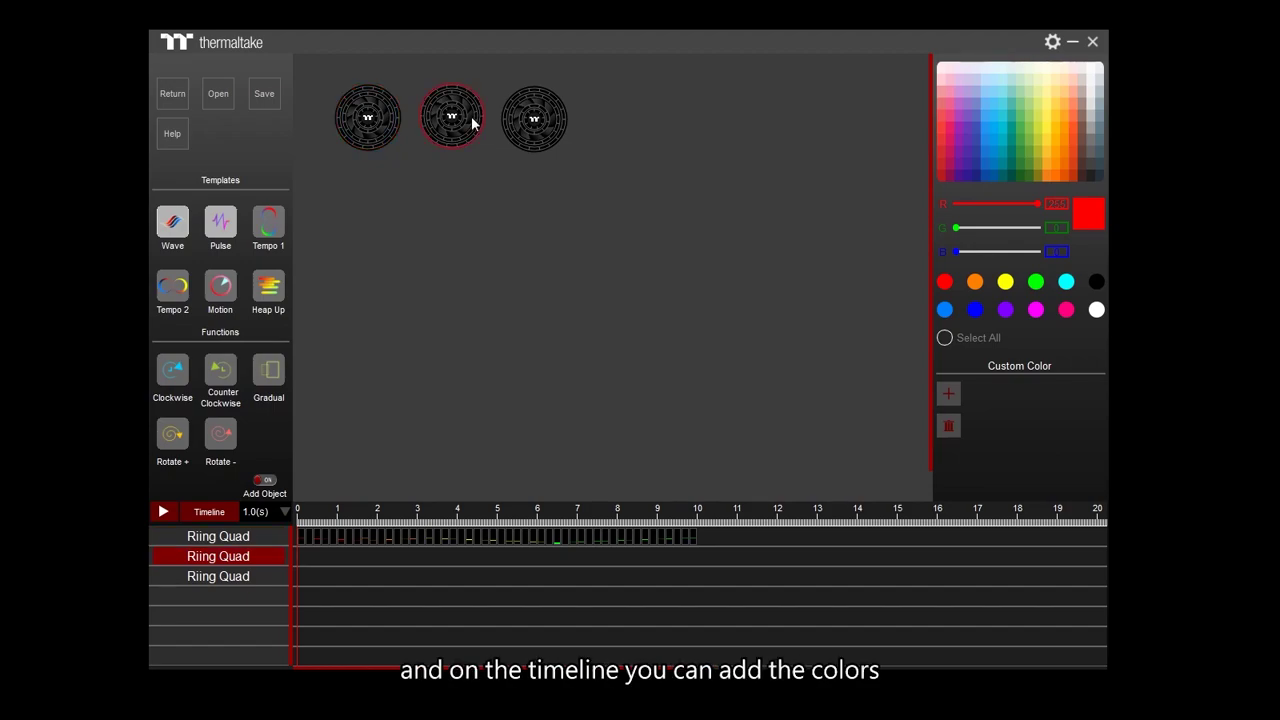
left_click(945, 283)
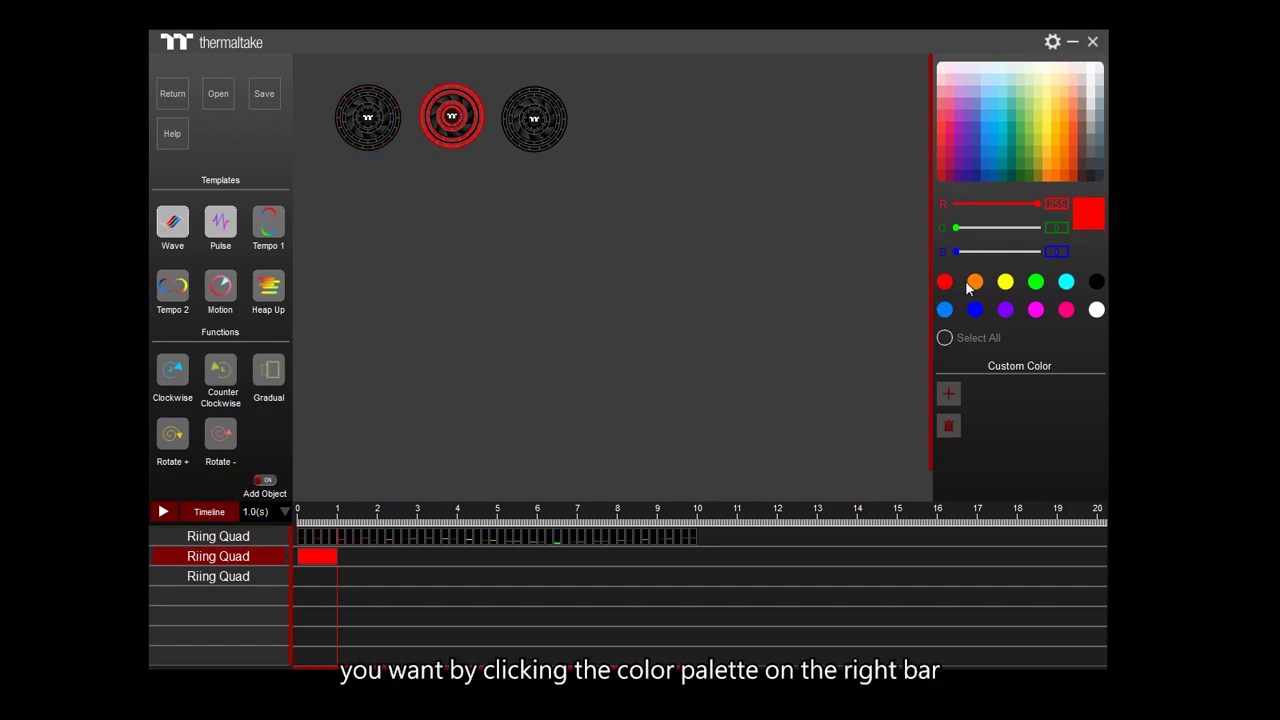
left_click(975, 283)
left_click(1005, 283)
left_click(1037, 284)
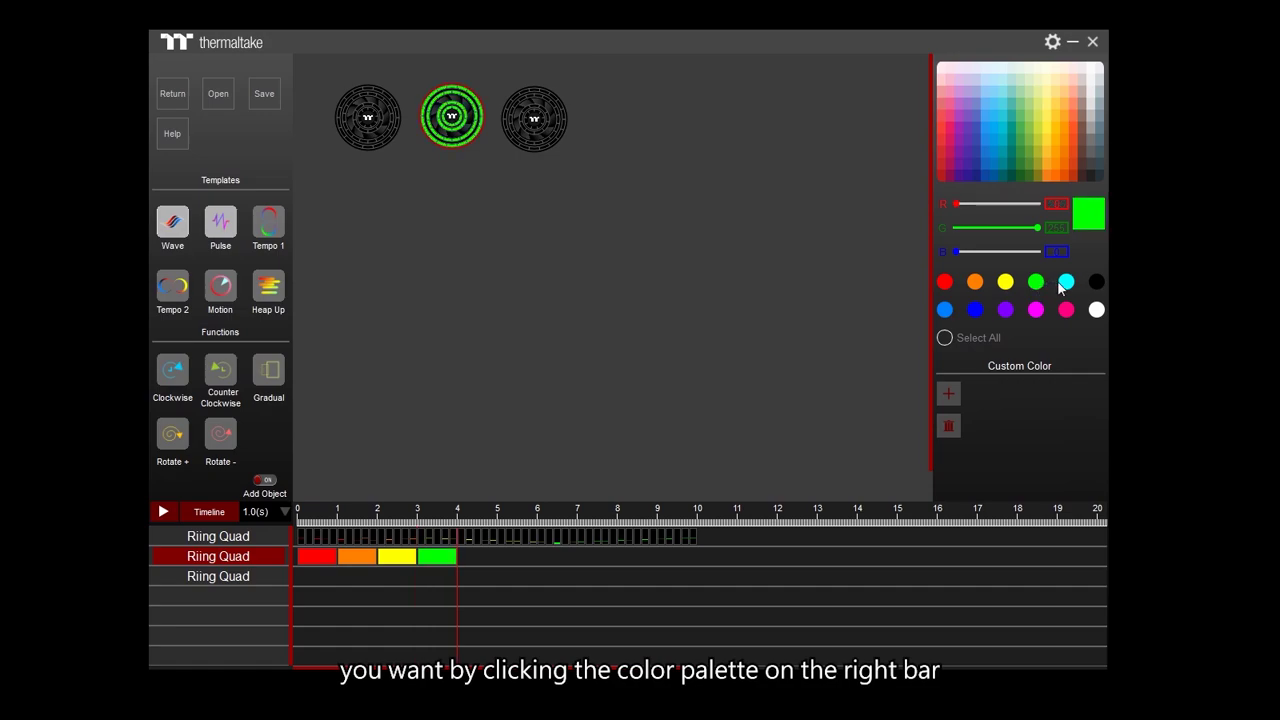
left_click(1065, 285)
left_click(945, 310)
left_click(975, 310)
left_click(1005, 310)
left_click(1036, 312)
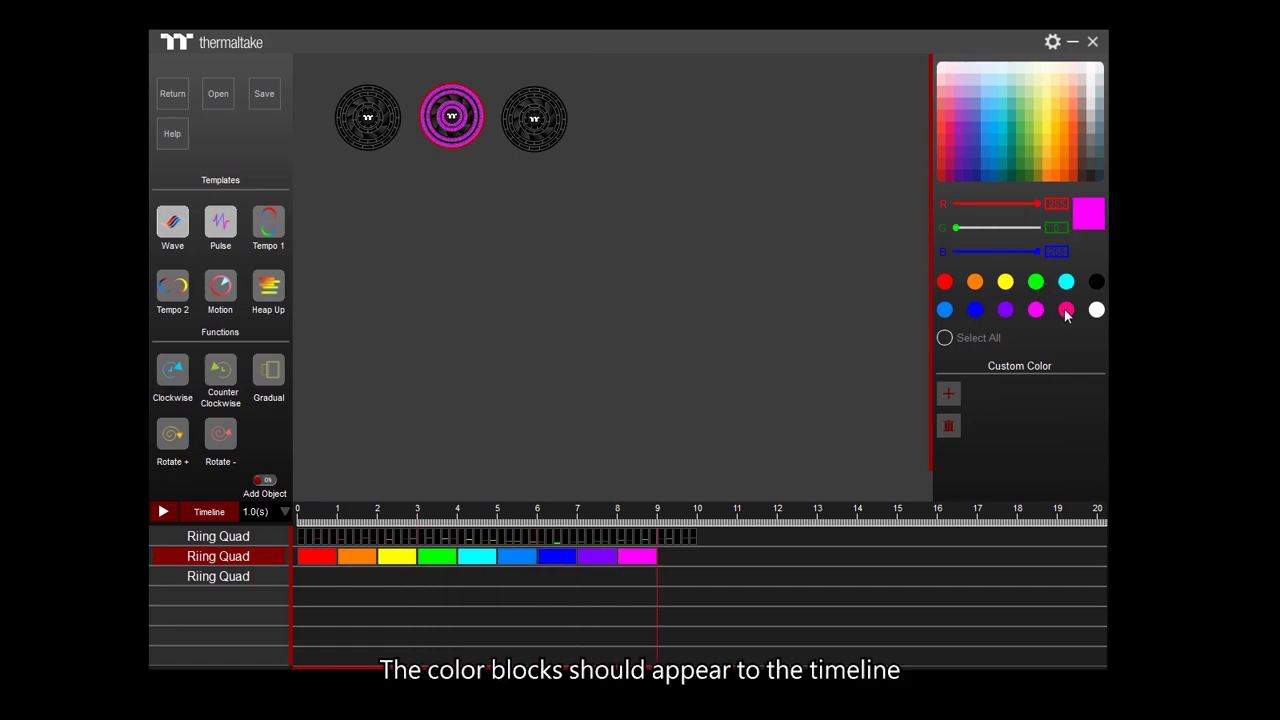
left_click(1066, 311)
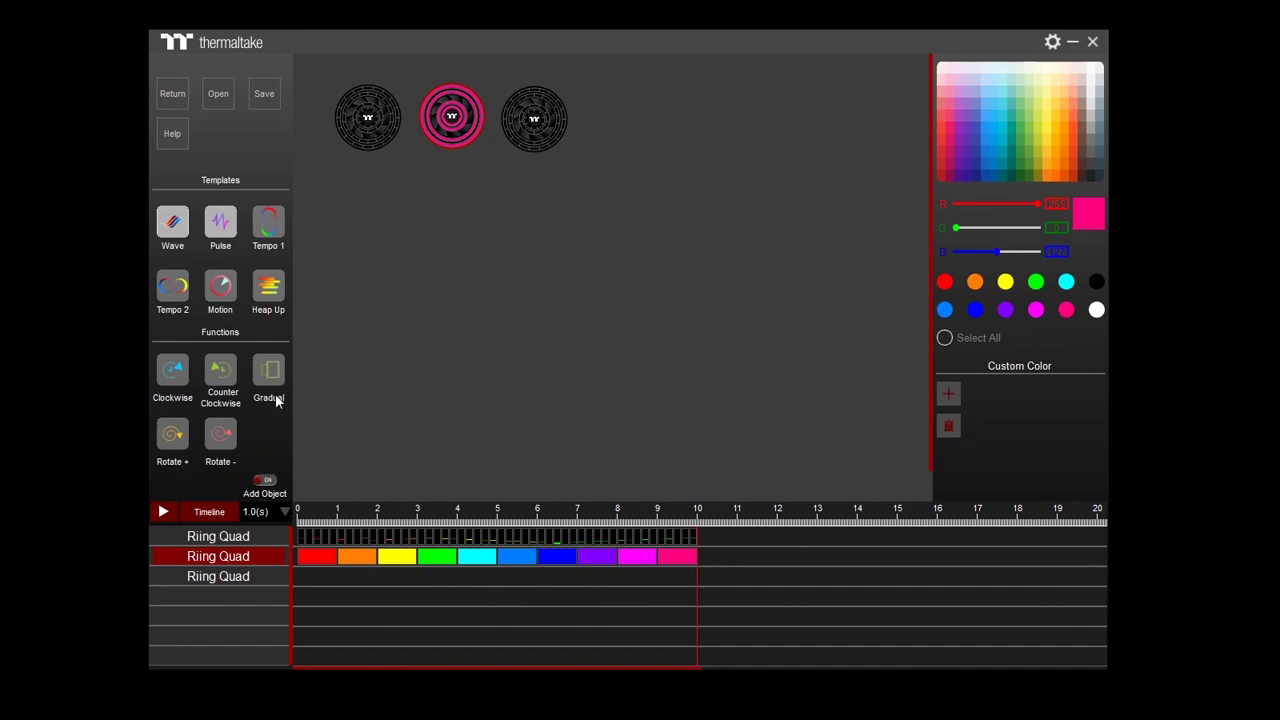
Select all ten colour blocks on the second fan's track and play the sequence
left_click(320, 557)
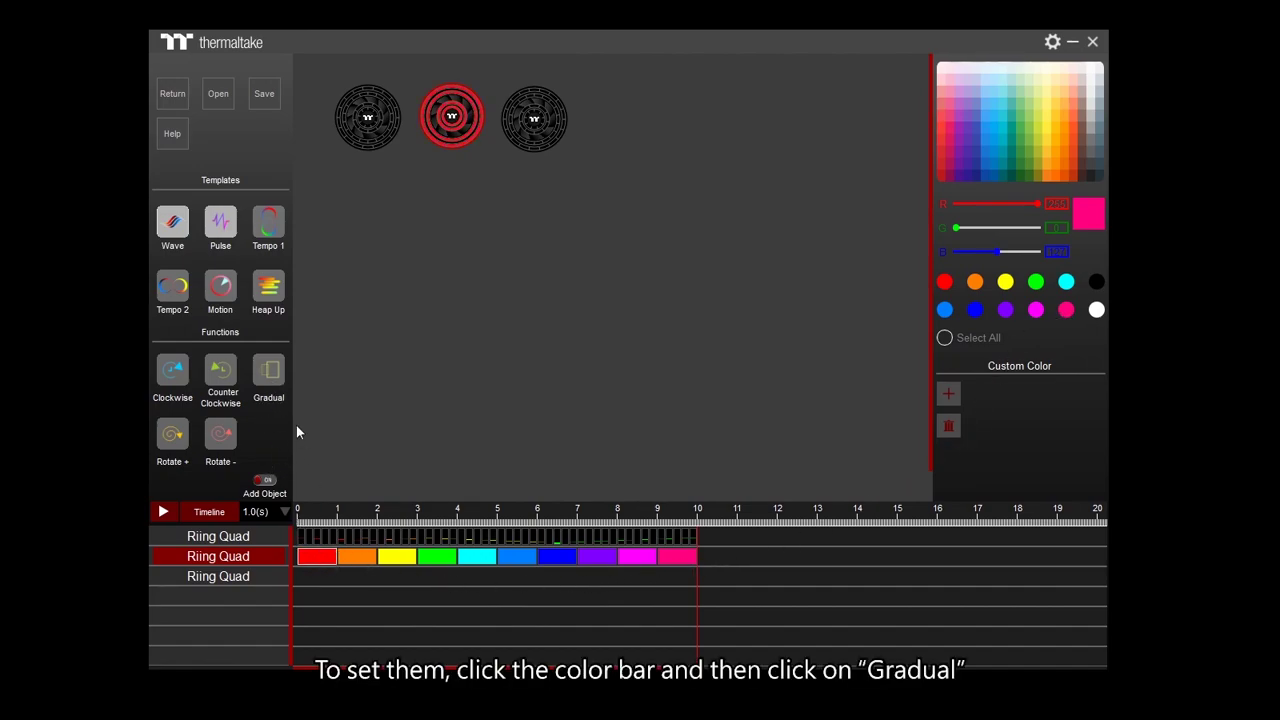
left_click(345, 557)
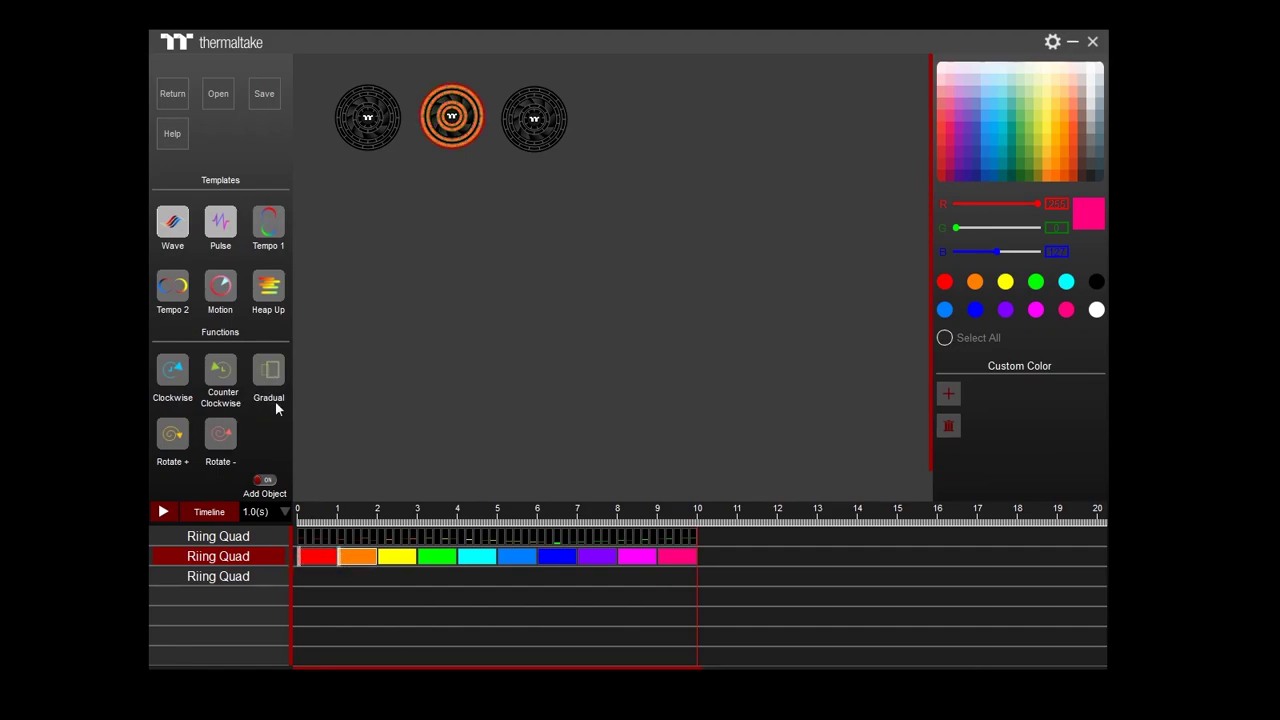
left_click(396, 557)
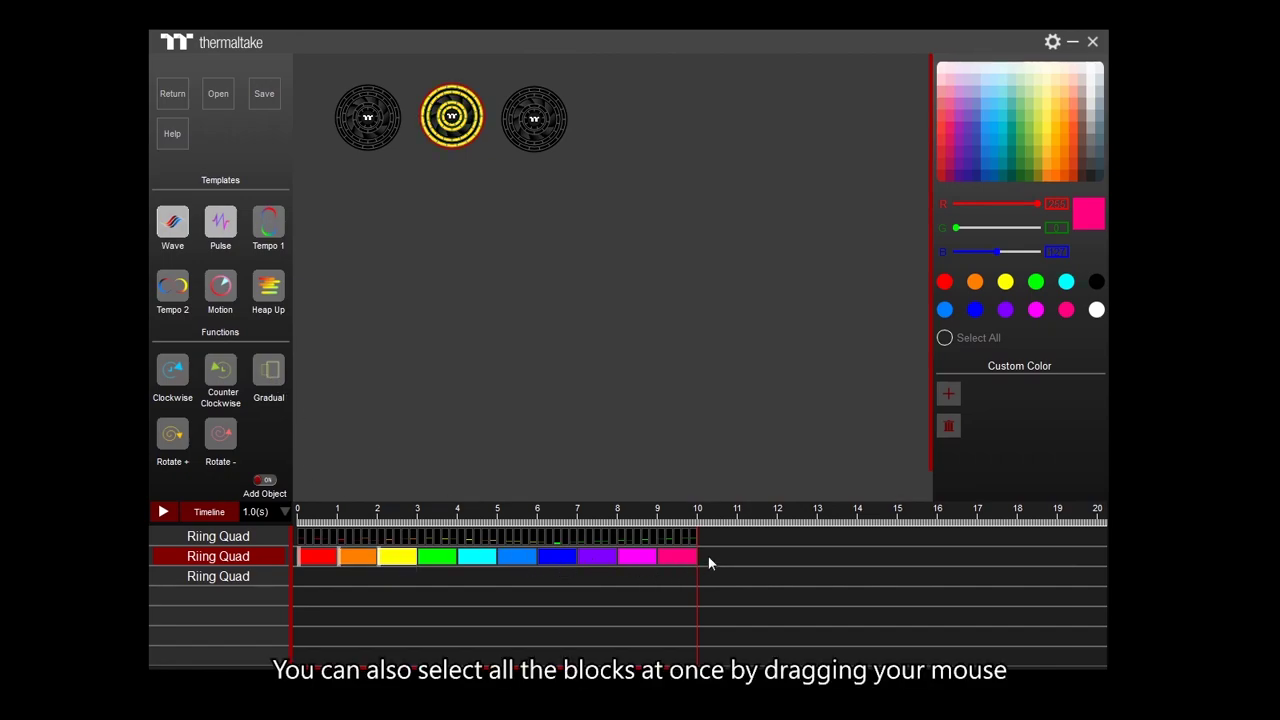
left_click_drag(708, 562, 443, 563)
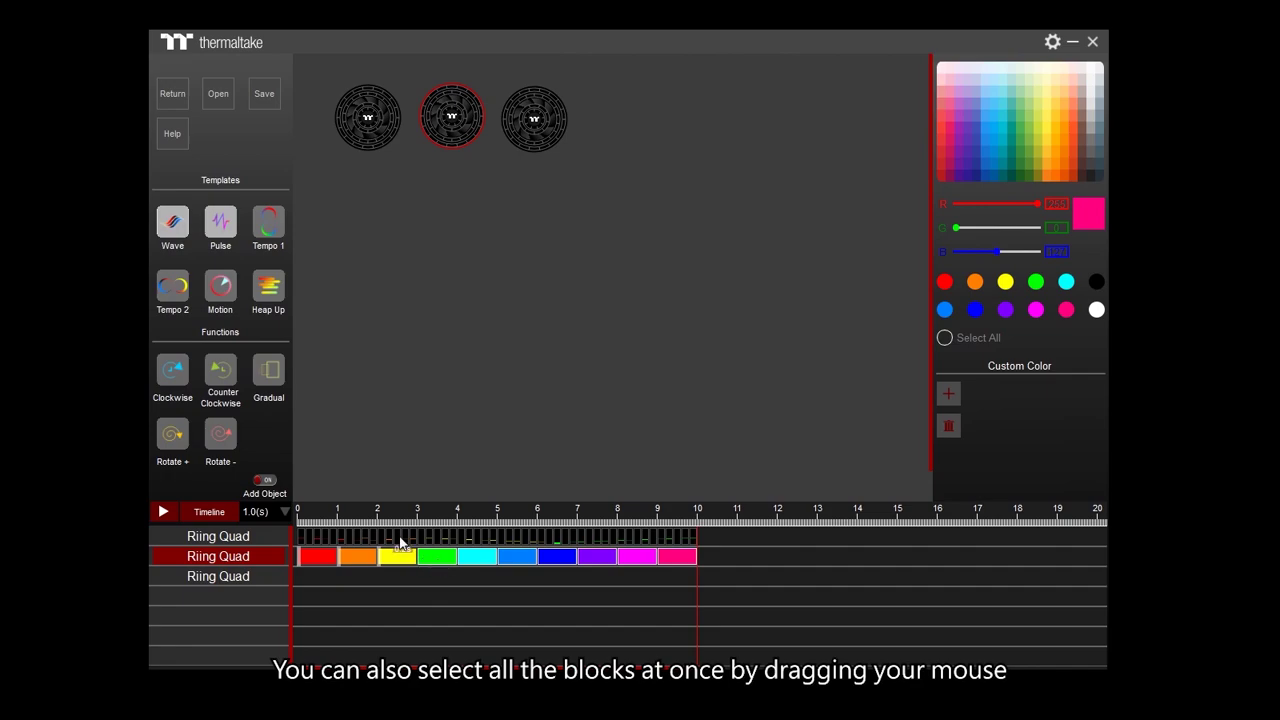
left_click(163, 513)
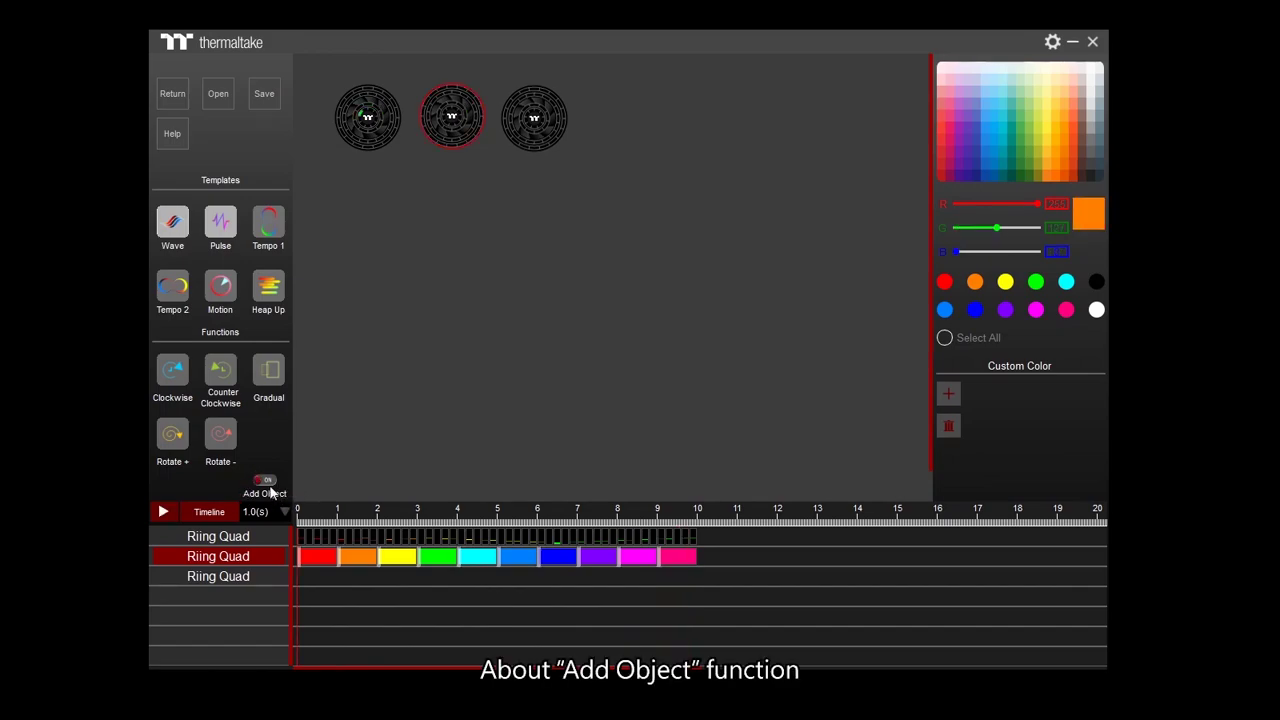
Enlarge the third fan, light one segment orange, and add two runs of clockwise rotation
left_click(544, 135)
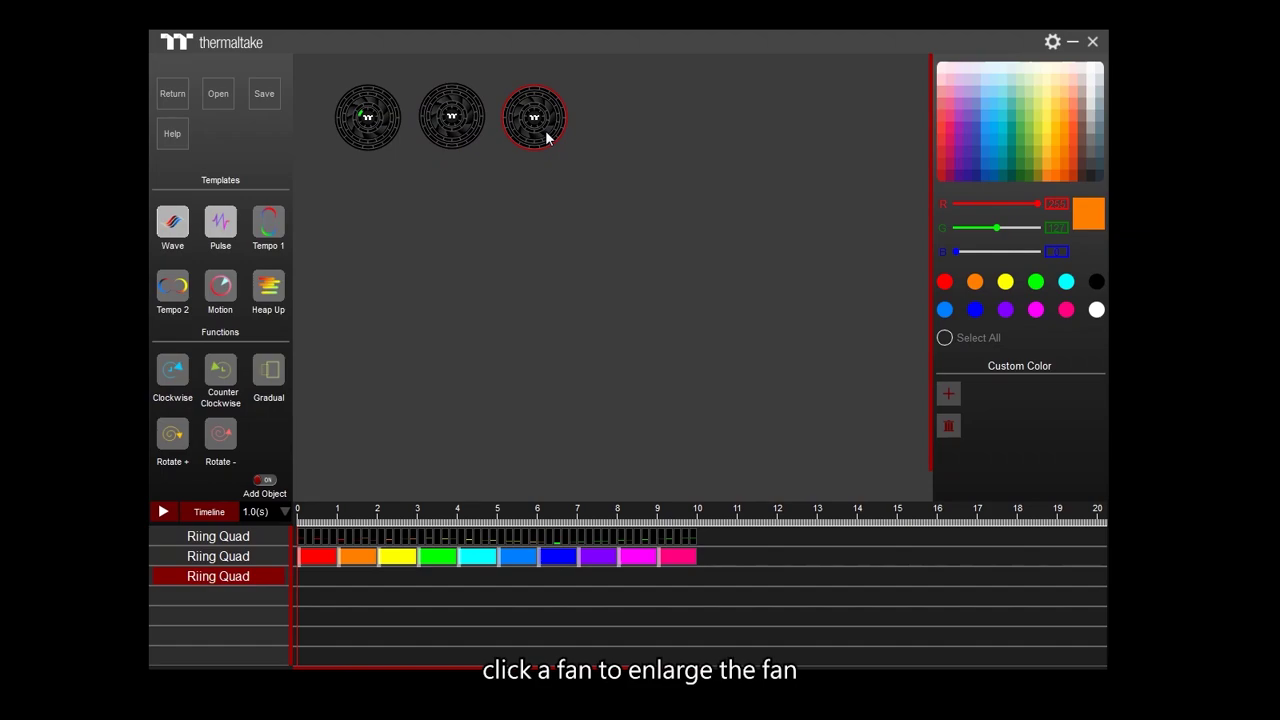
left_click(546, 138)
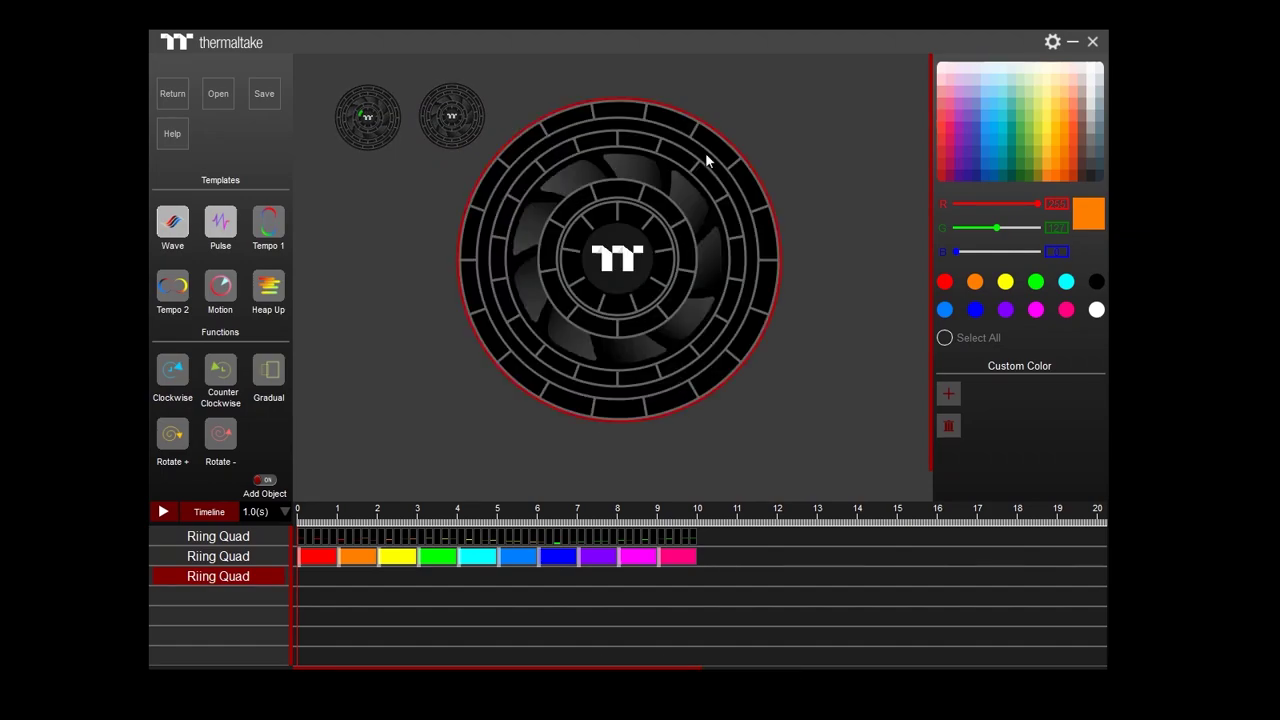
left_click(660, 205)
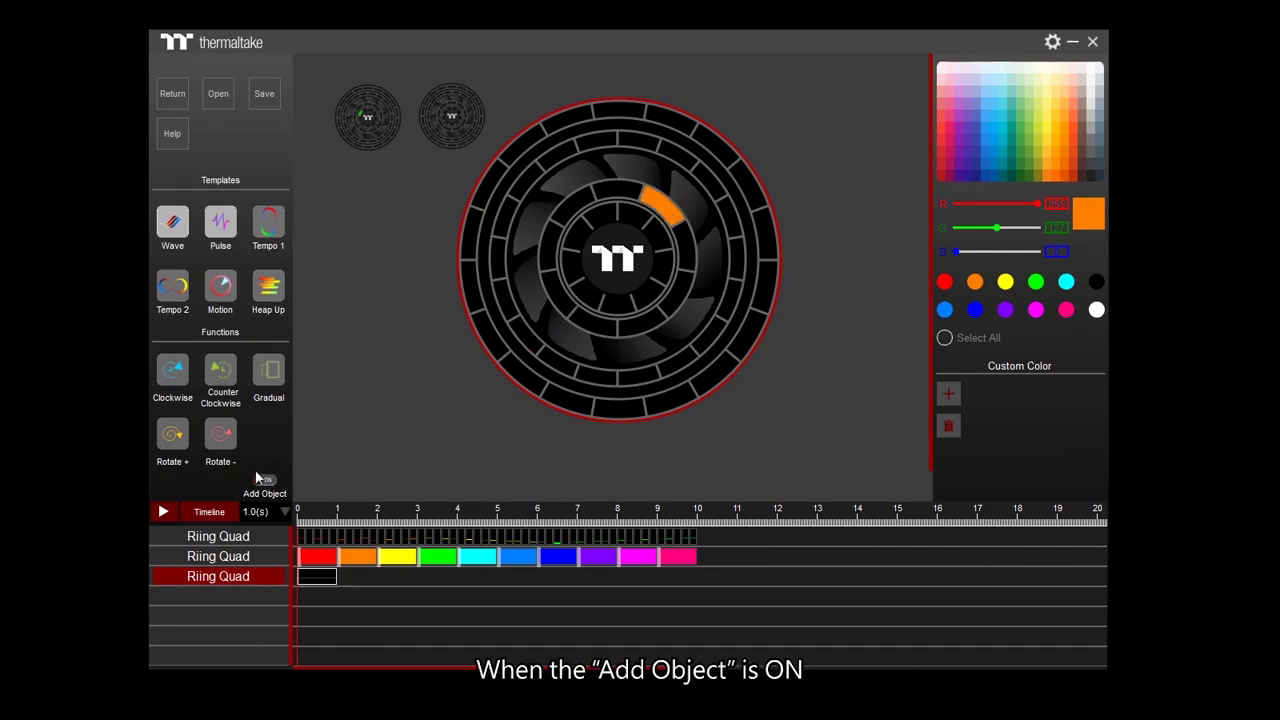
left_click(170, 380)
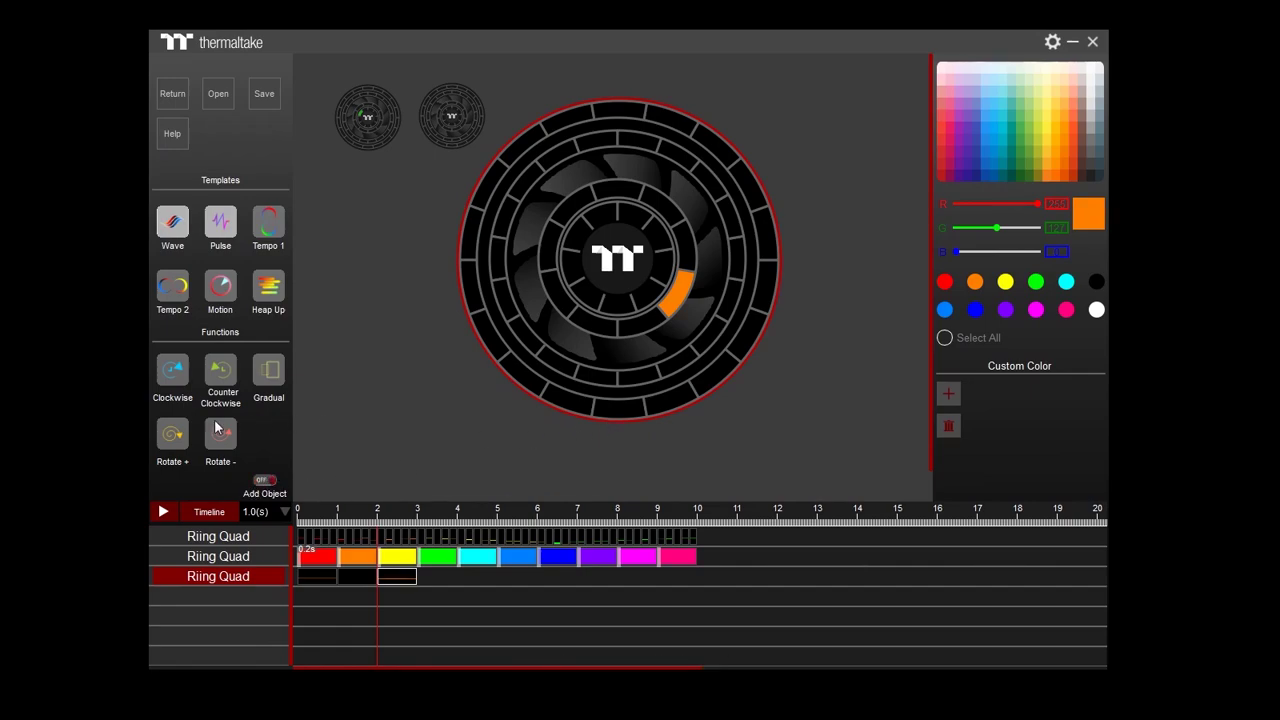
left_click(182, 388)
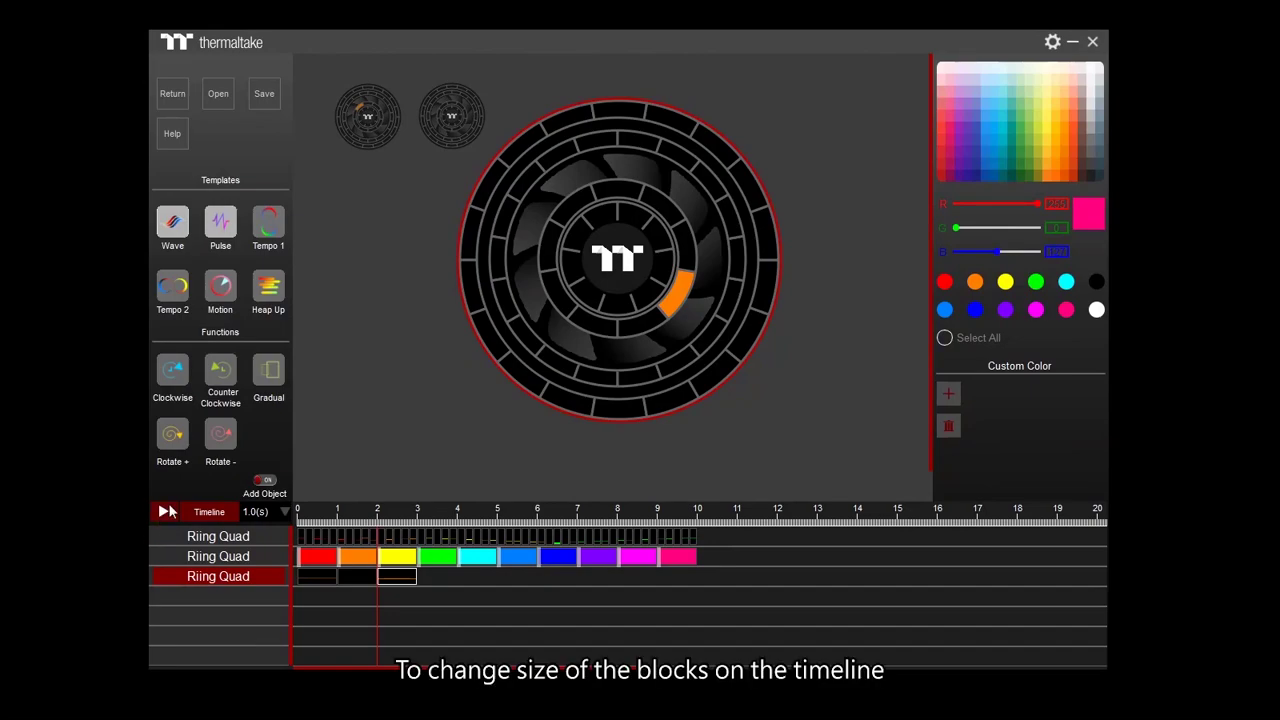
Keep the block duration at 1.0 s and try shifting the third fan's block
left_click(279, 513)
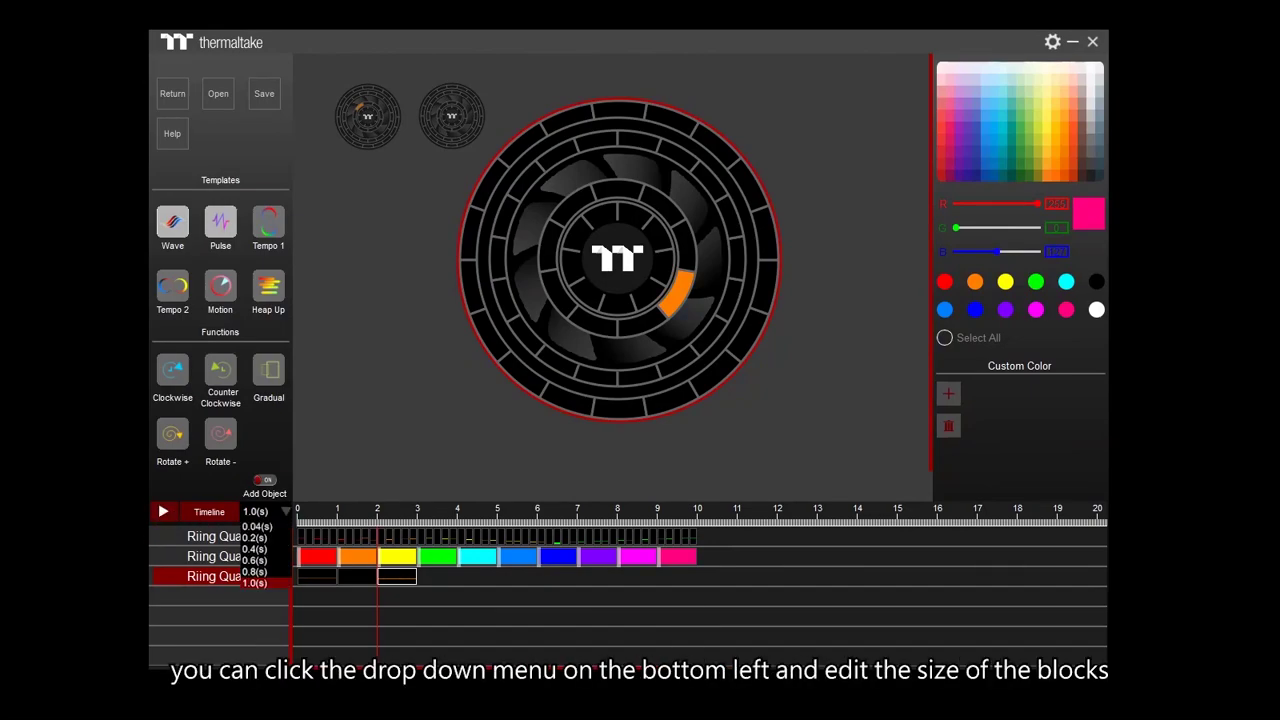
left_click(267, 614)
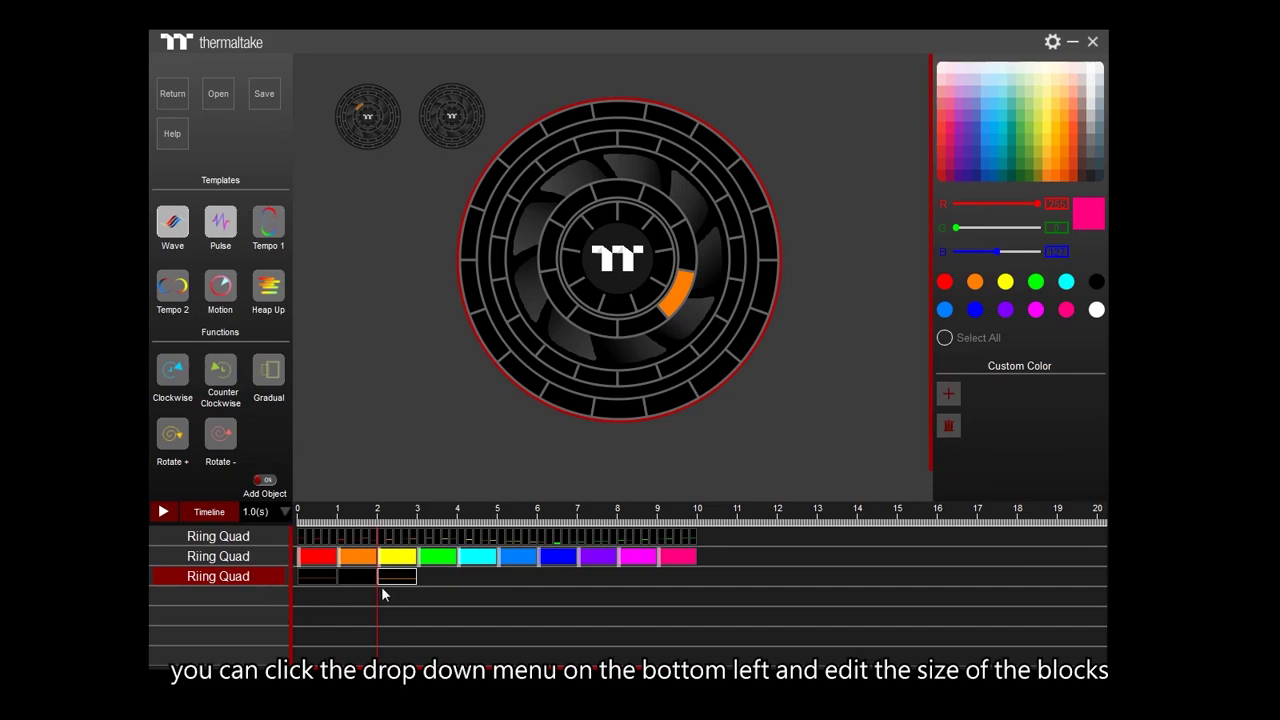
mouse_move(403, 580)
left_mouse_down()
mouse_move(486, 581)
mouse_move(402, 586)
left_mouse_up()
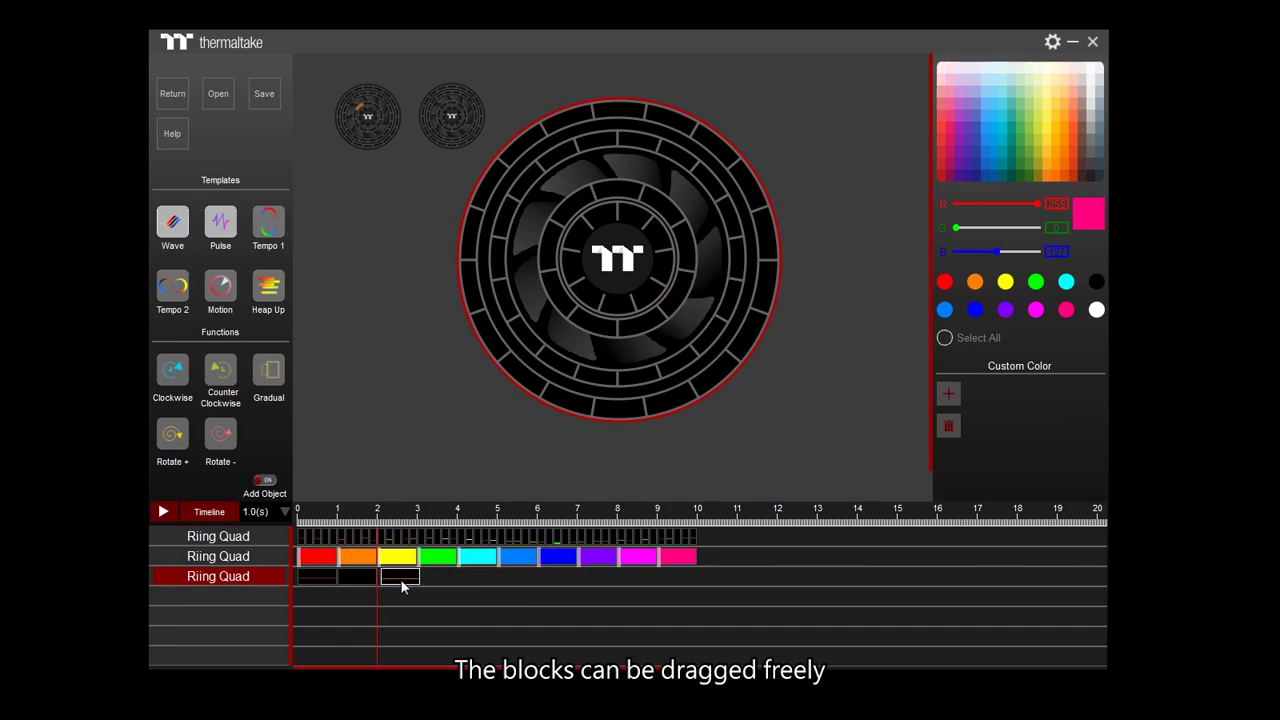
Copy the second fan's pink block and paste copies at 11 s and 13 s
left_click(688, 559)
key("ctrl+c")
left_click(737, 511)
key("ctrl+v")
left_click(817, 512)
key("ctrl+v")
Delete both pasted pink blocks and return the time cursor to about 2.2 s
key("Delete")
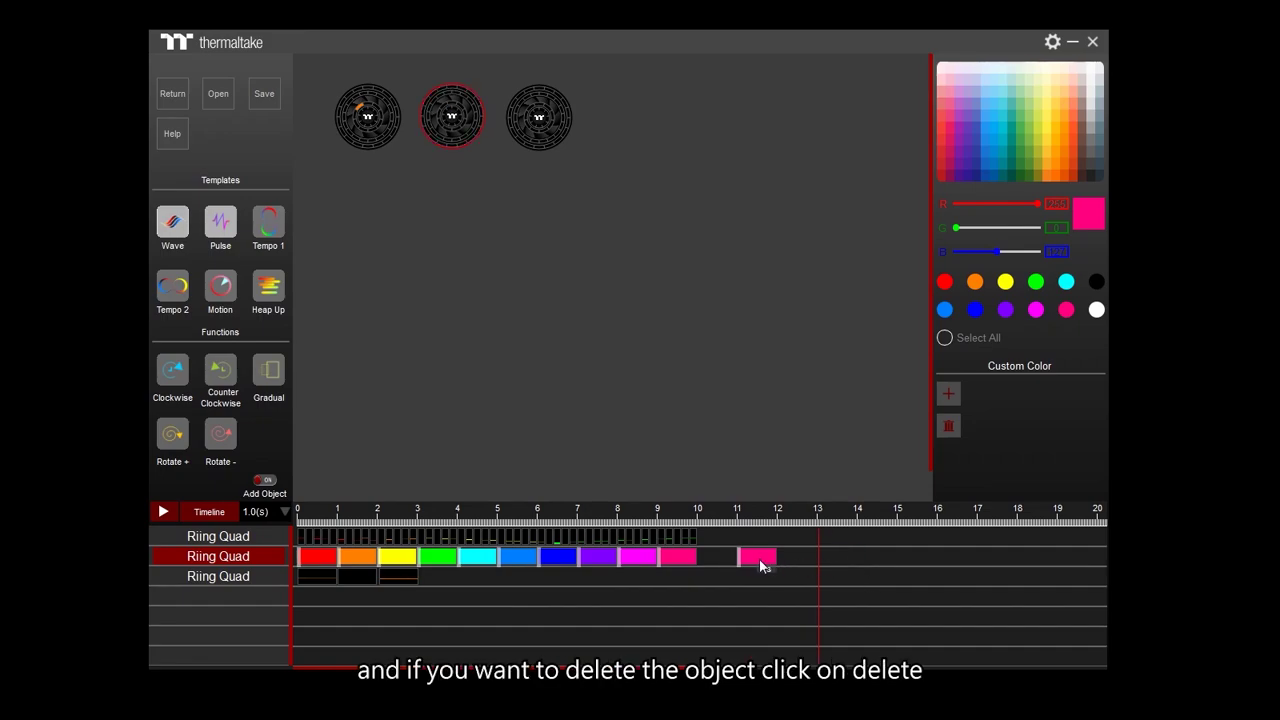
left_click(749, 563)
key("Delete")
left_click(387, 514)
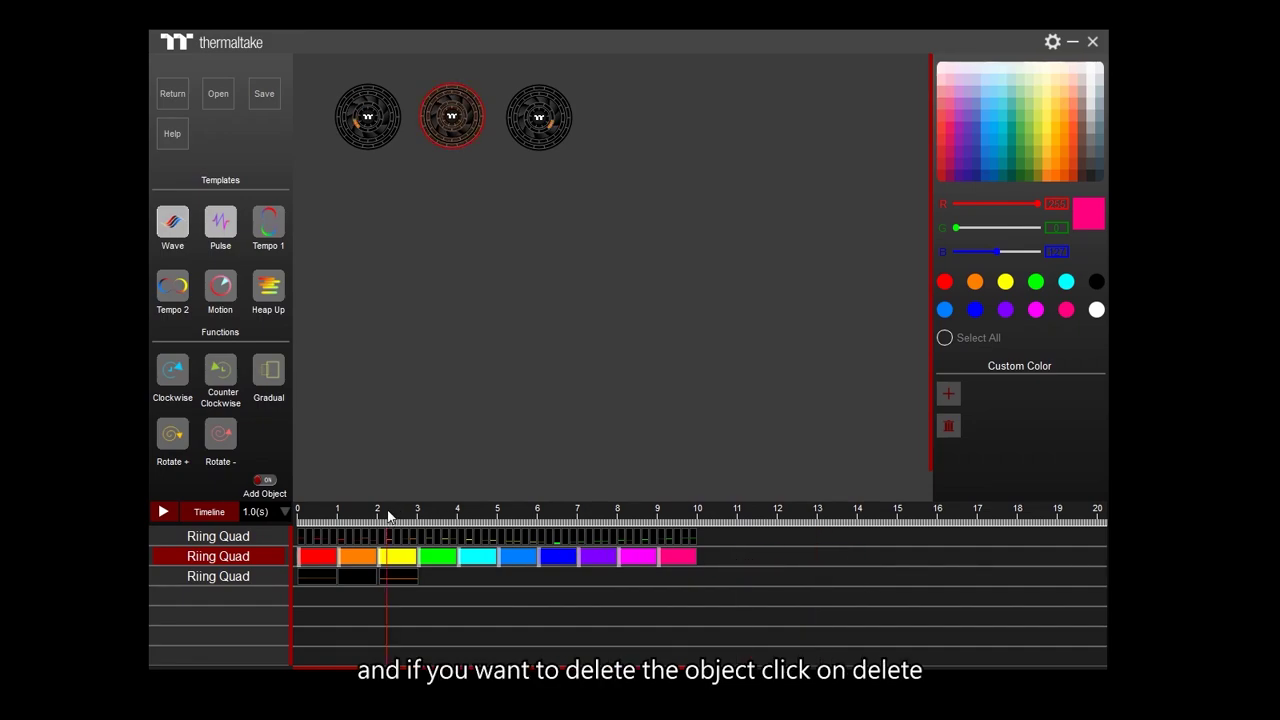
scroll(396, 516, "up", 1)
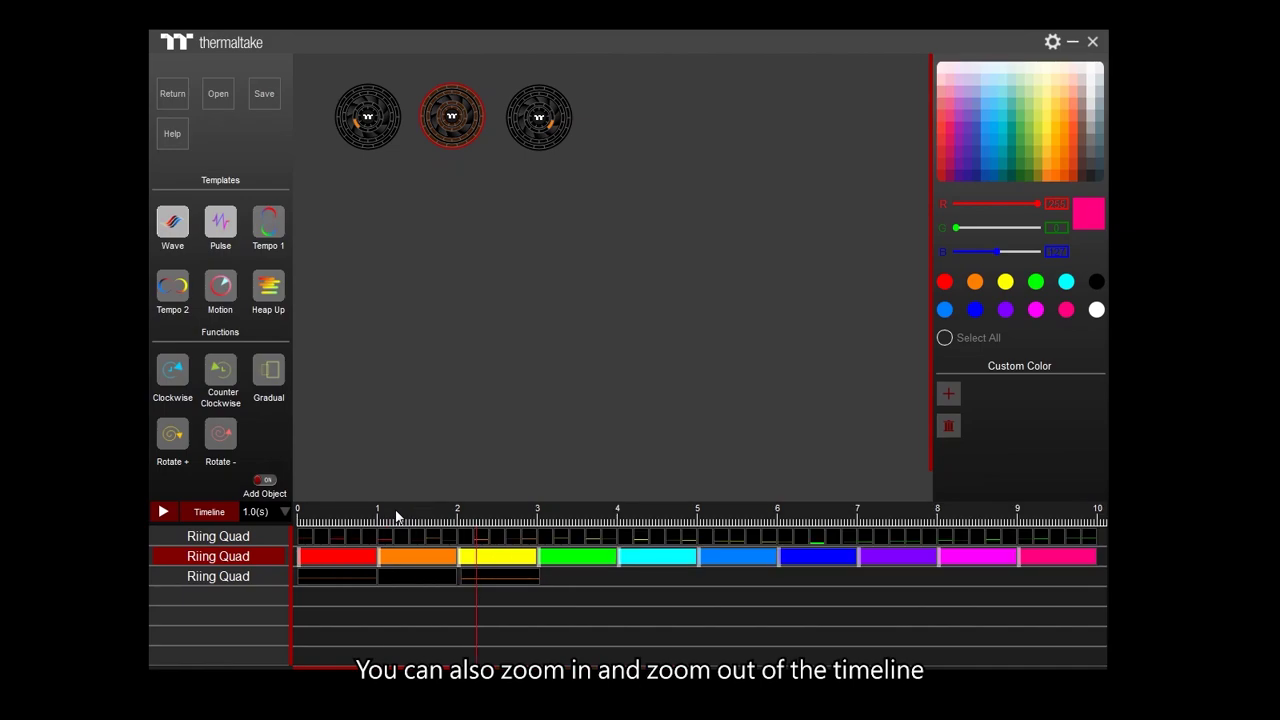
scroll(396, 516, "up", 1)
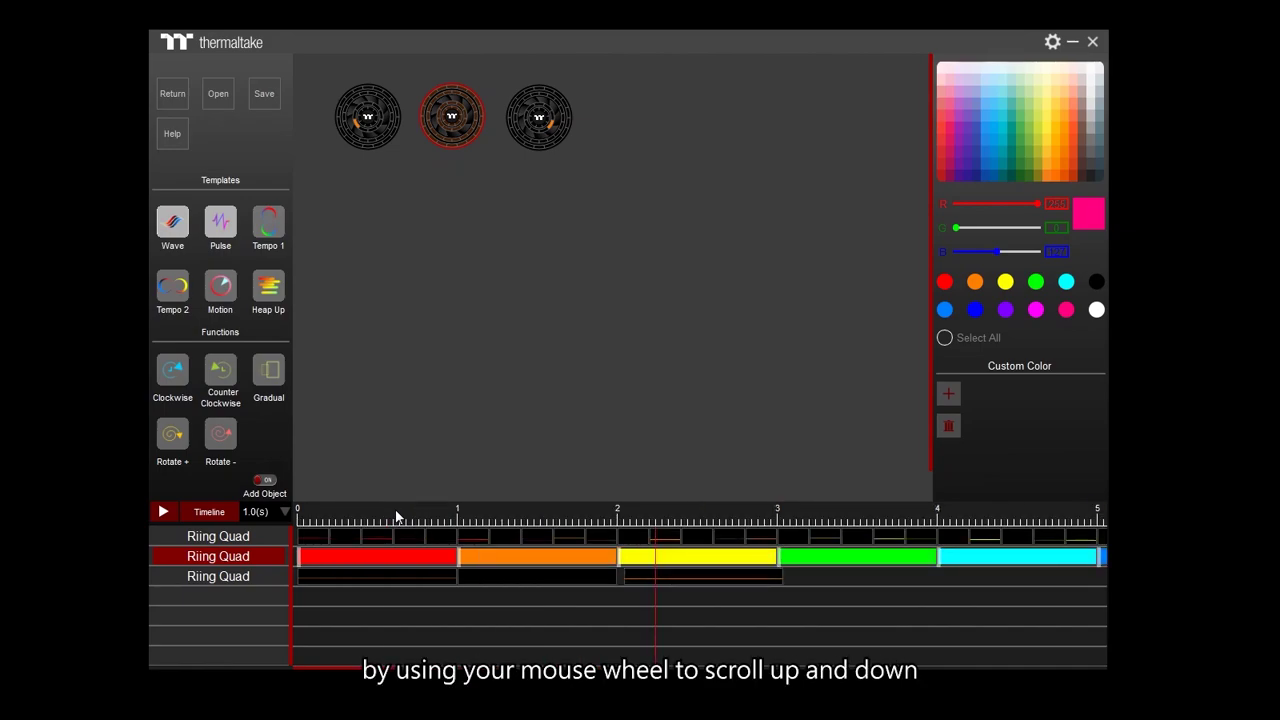
scroll(396, 516, "down", 2)
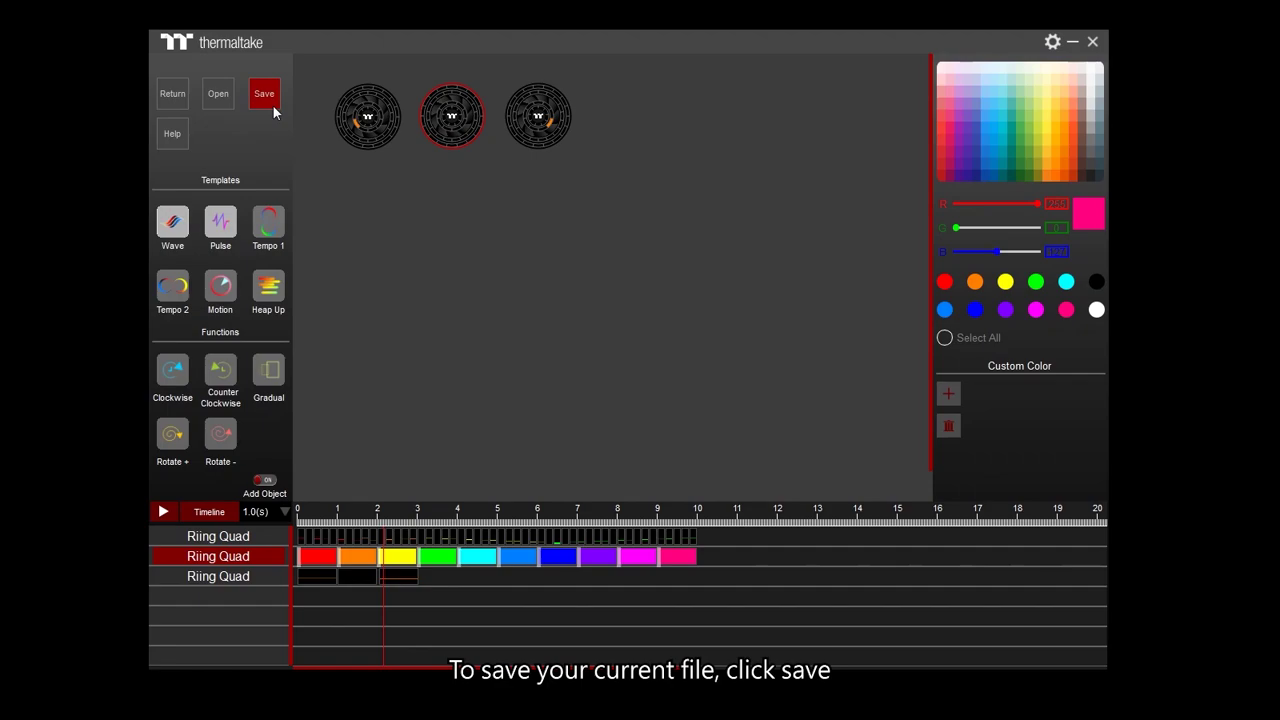
Show the help window listing the eight hot keys for moving, copying, pasting, undoing, deleting and playing colour blocks
left_click(177, 141)
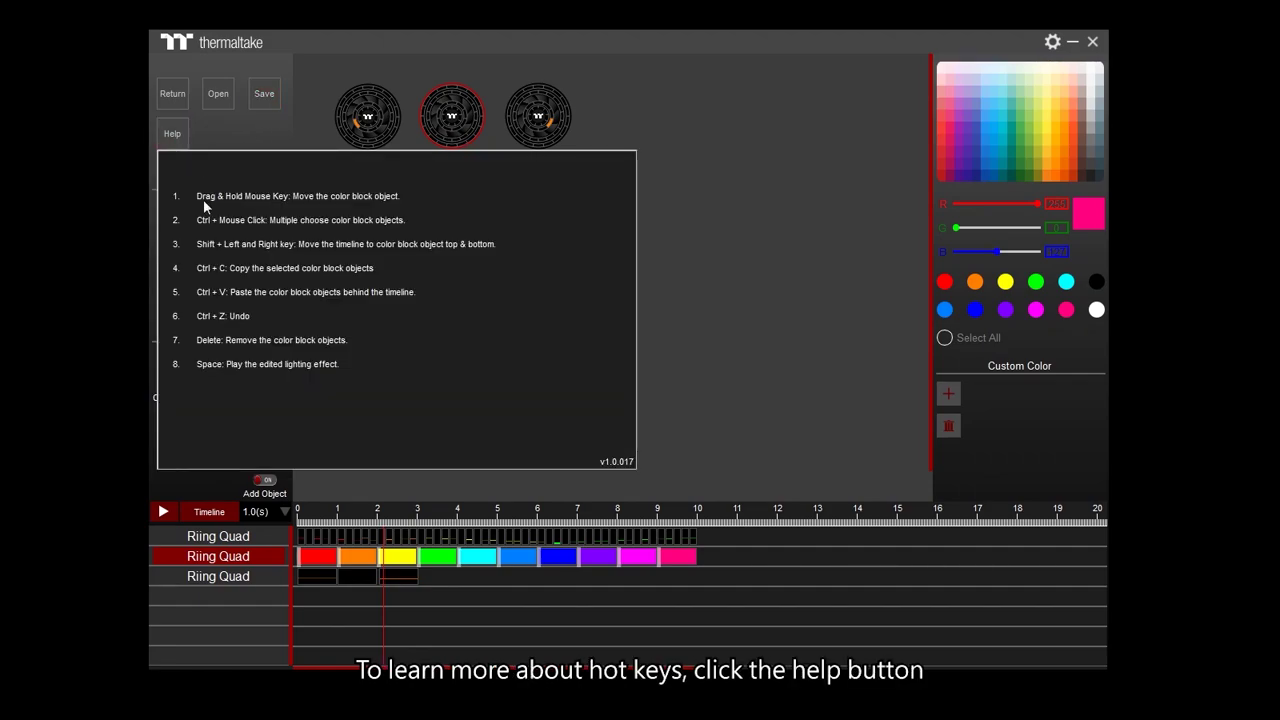